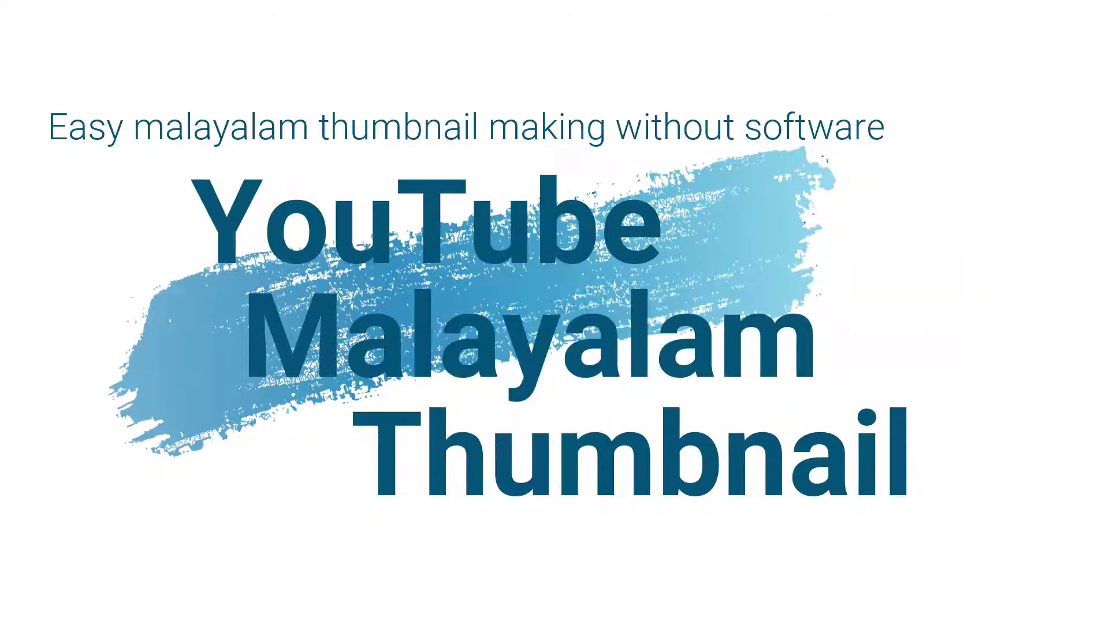
Load the Photopea editor in Microsoft Edge
{"action": "type", "text": "ph"}
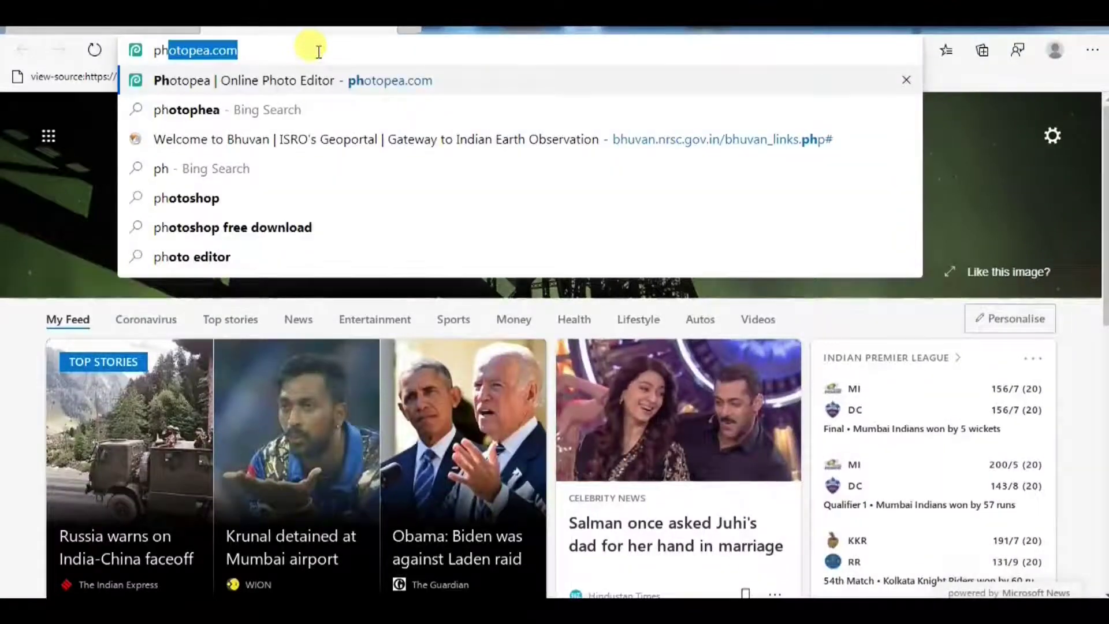
{"action": "type", "text": "oto"}
{"action": "key", "text": "Return"}
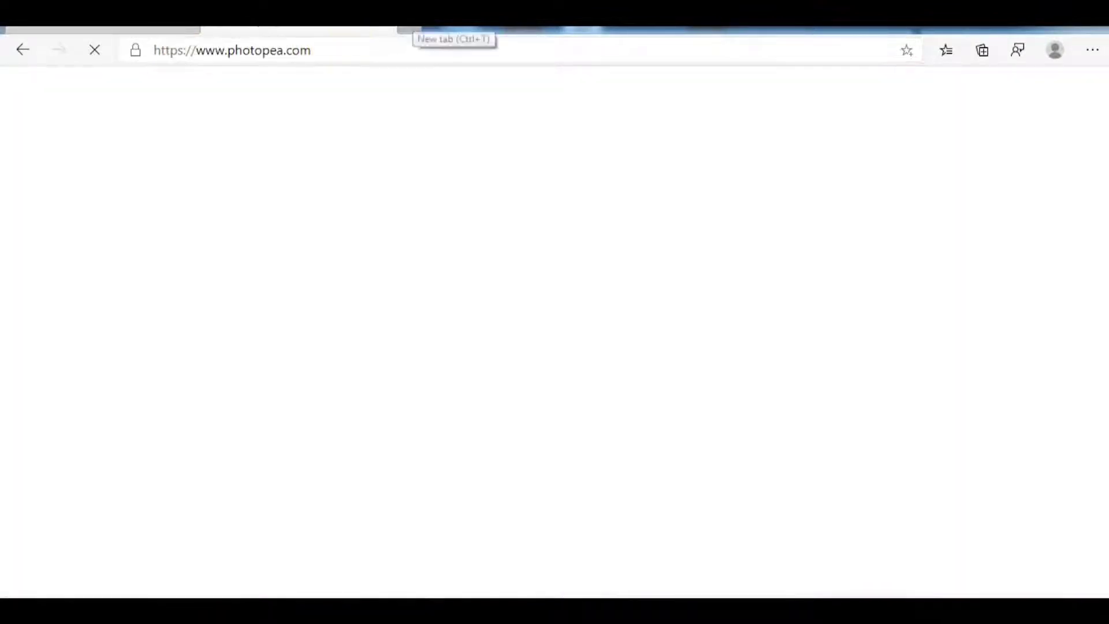
{"action": "left_click", "coordinate": [409, 30]}
{"action": "type", "text": "photopea.com"}
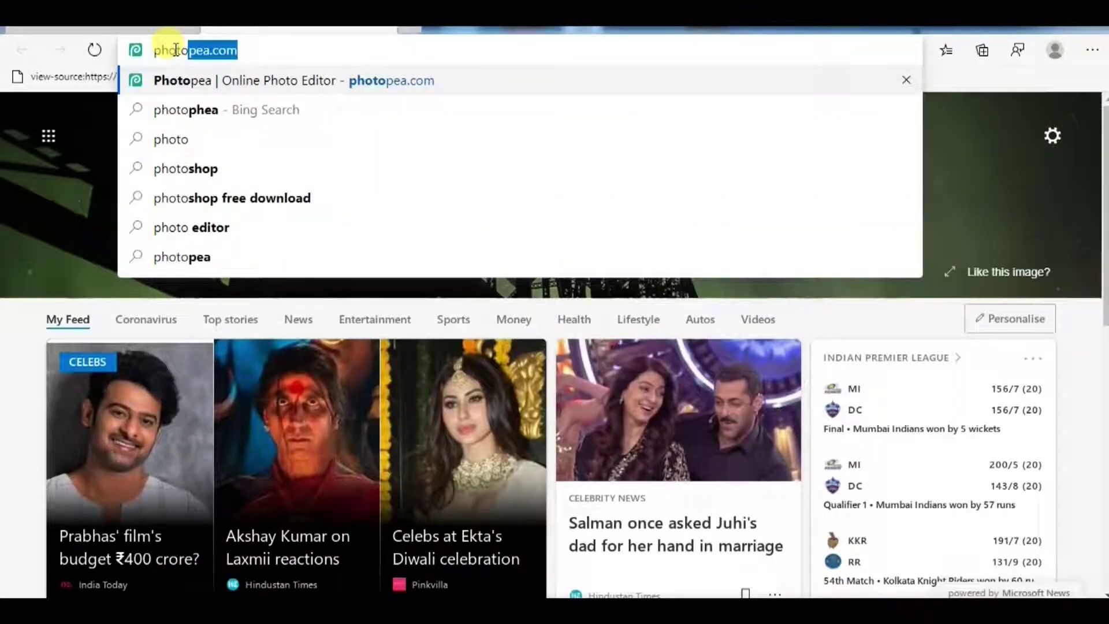
{"action": "key", "text": "Return"}
Search Bing images for 'youtube subc' and open the red Subscribe image
{"action": "key", "text": "ctrl+t"}
{"action": "type", "text": "youtu"}
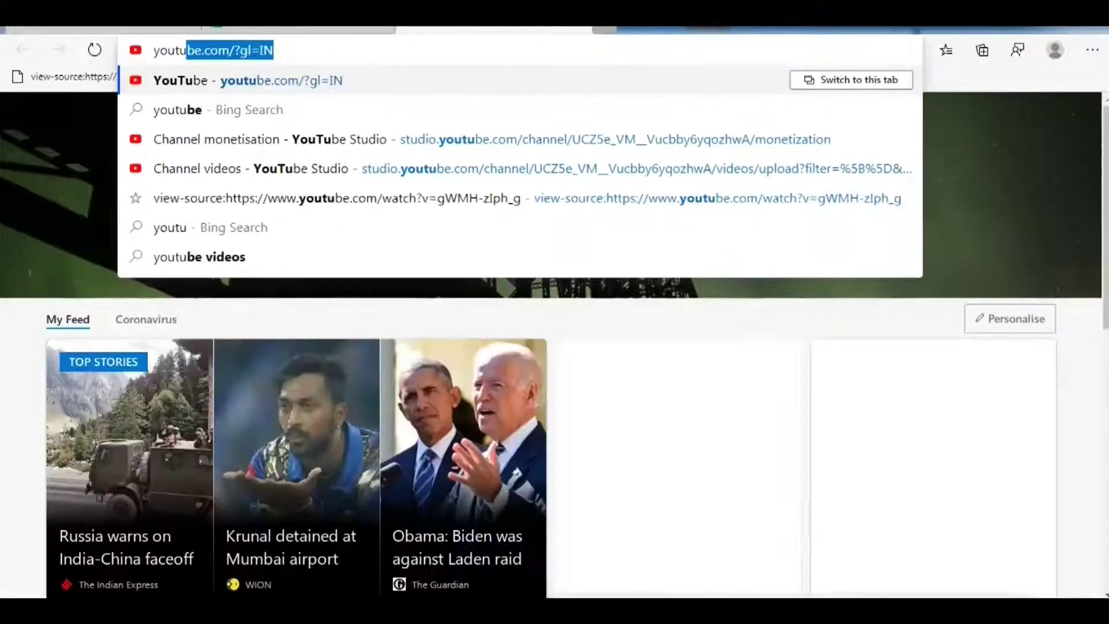
{"action": "type", "text": "be subc"}
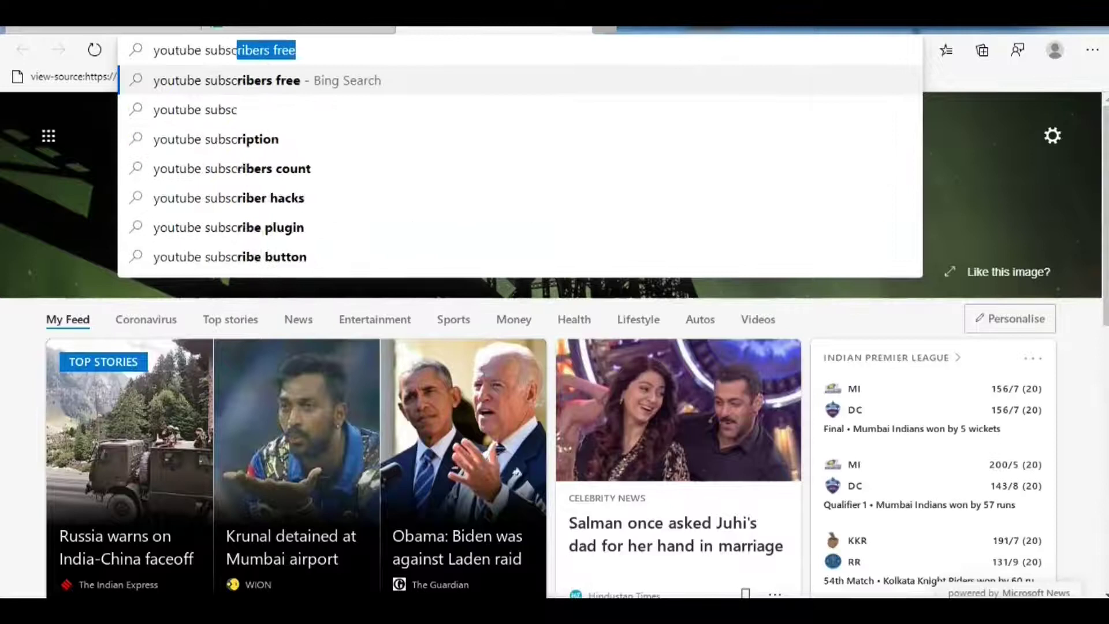
{"action": "key", "text": "Return"}
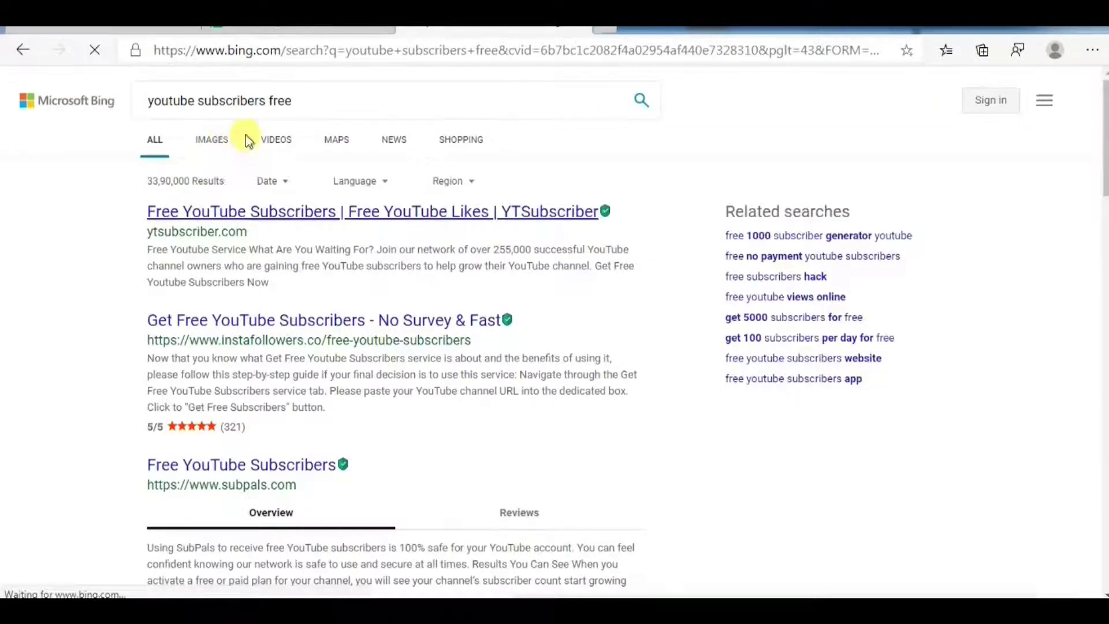
{"action": "left_click", "coordinate": [246, 138]}
{"action": "scroll", "coordinate": [751, 287], "scroll_direction": "down", "scroll_amount": 2}
{"action": "left_click", "coordinate": [681, 347]}
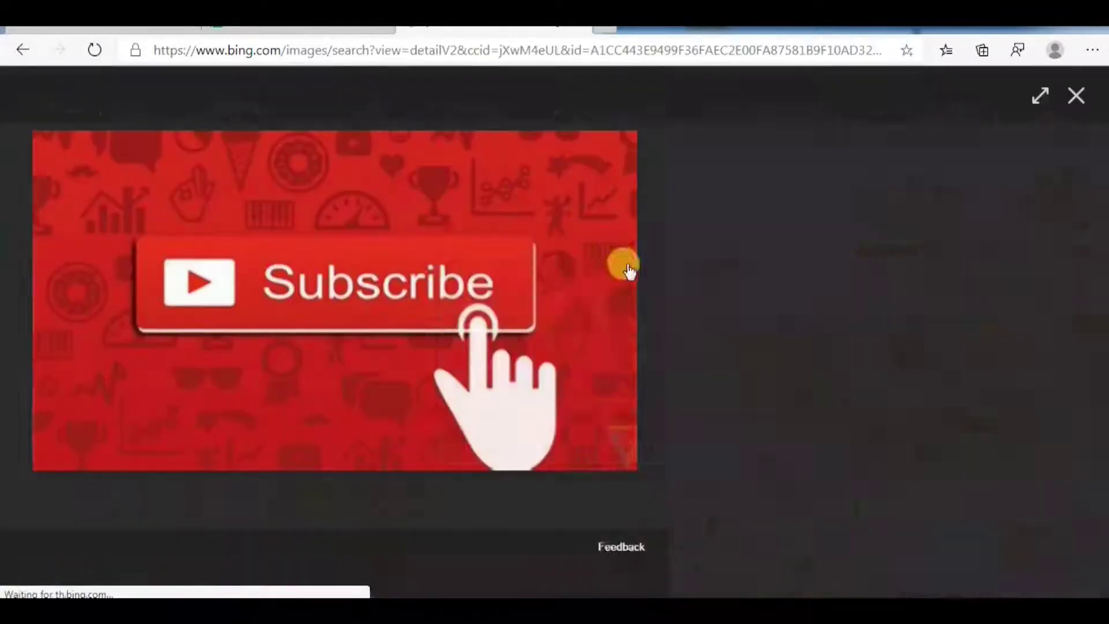
Save the red Subscribe image to the desktop as you.jpg
{"action": "right_click", "coordinate": [441, 262]}
{"action": "left_click", "coordinate": [522, 309]}
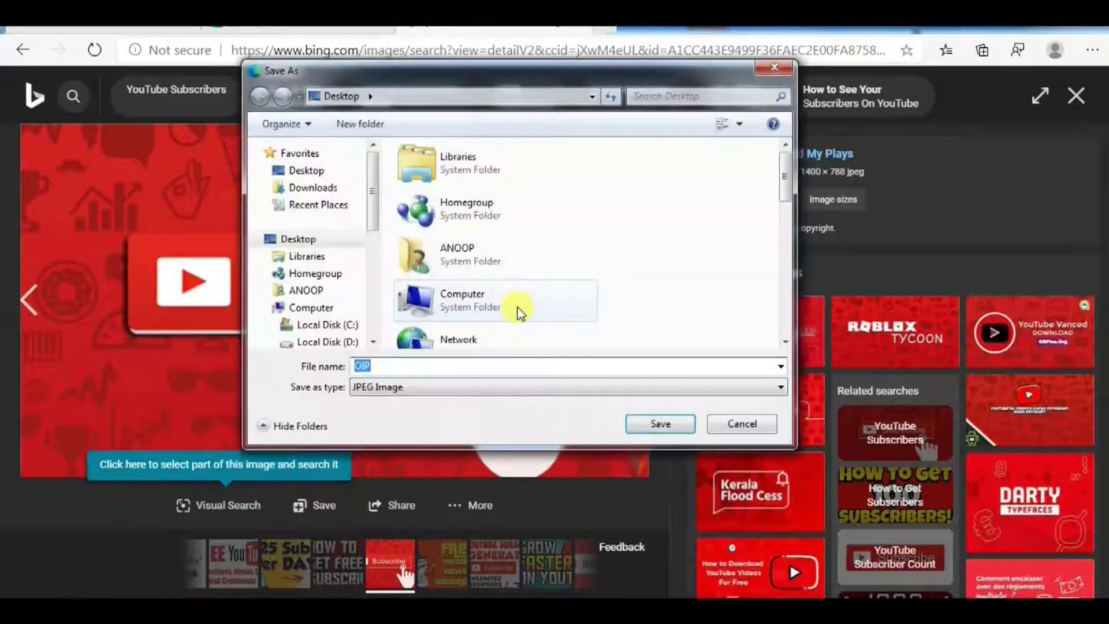
{"action": "type", "text": "you"}
{"action": "left_click", "coordinate": [670, 427]}
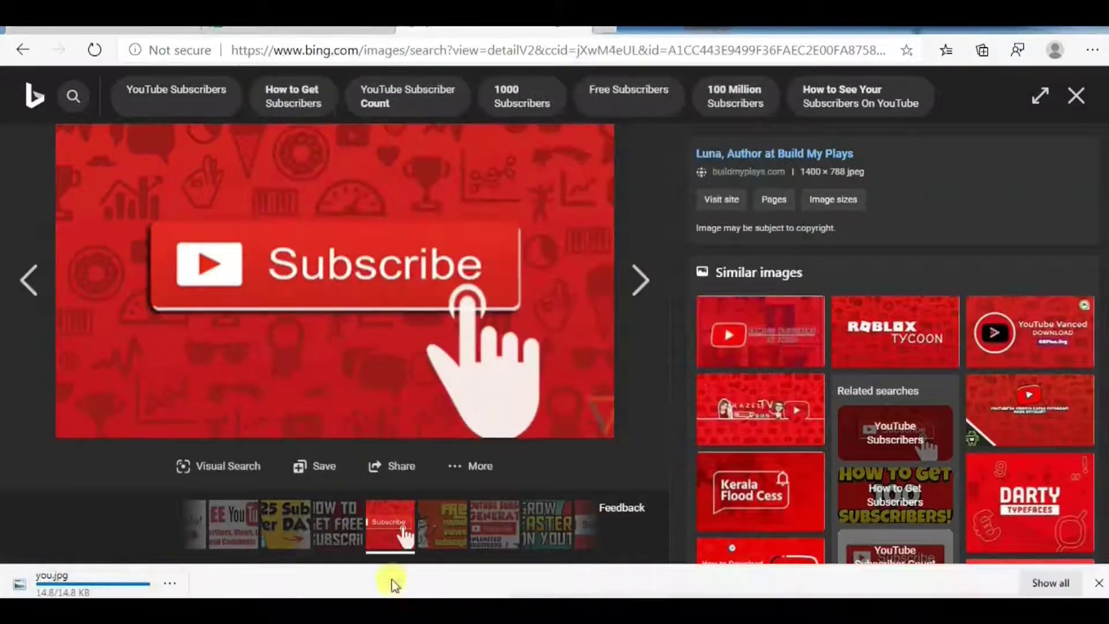
{"action": "left_click", "coordinate": [17, 77]}
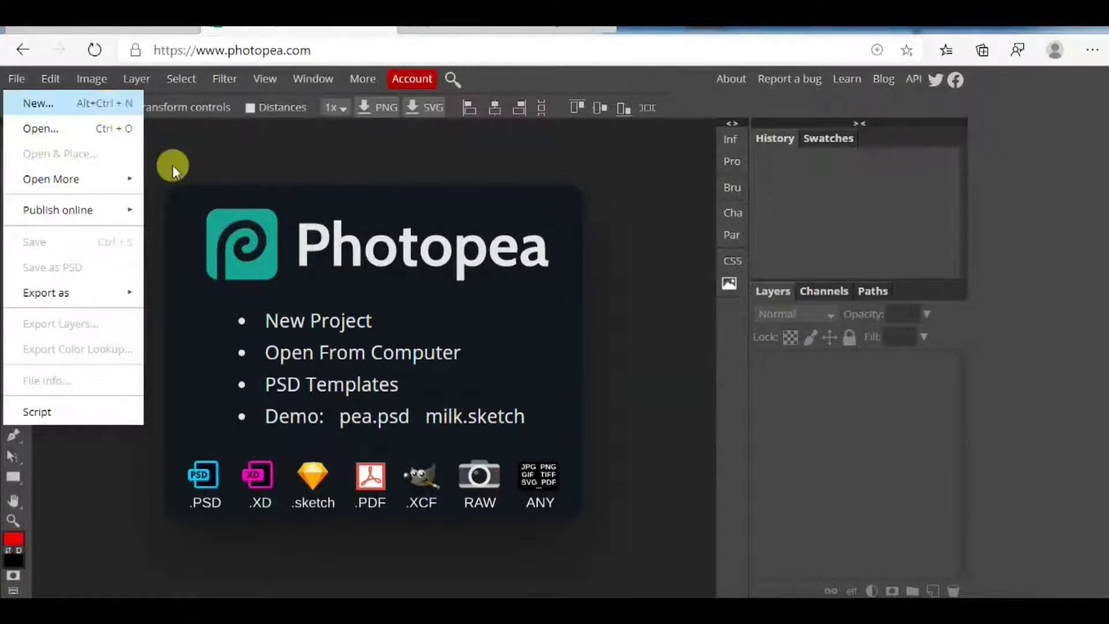
Browse the New Project template gallery and open the red pink-flower 'Hello World!' template
{"action": "key", "text": "ctrl+alt+n"}
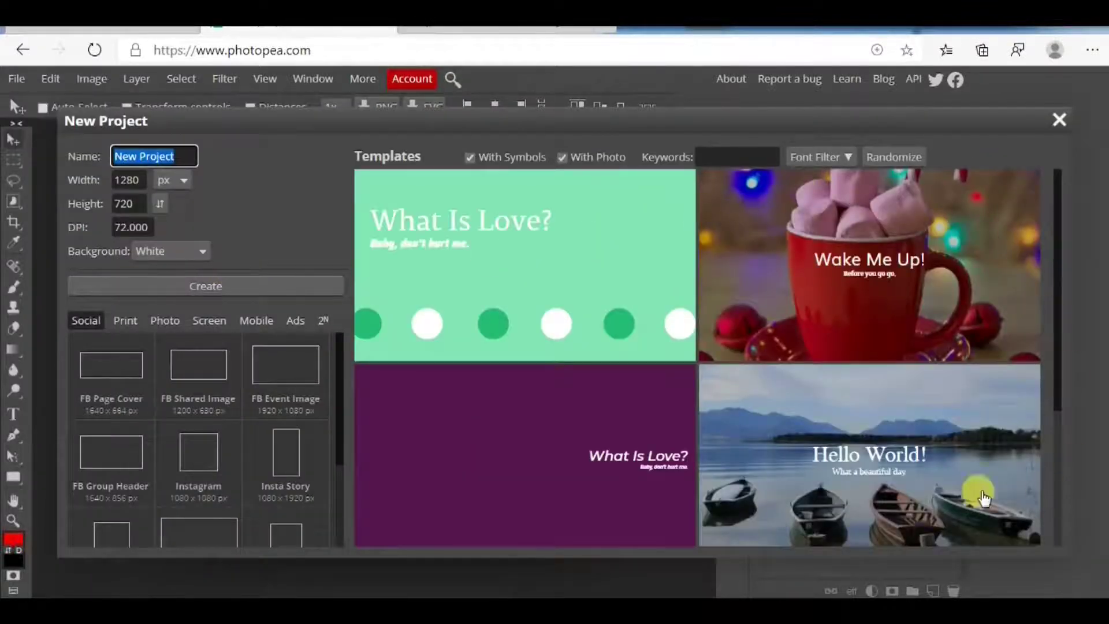
{"action": "scroll", "coordinate": [909, 444], "scroll_direction": "down", "scroll_amount": 3}
{"action": "scroll", "coordinate": [909, 444], "scroll_direction": "down", "scroll_amount": 3}
{"action": "scroll", "coordinate": [909, 444], "scroll_direction": "down", "scroll_amount": 3}
{"action": "scroll", "coordinate": [909, 443], "scroll_direction": "down", "scroll_amount": 3}
{"action": "scroll", "coordinate": [909, 443], "scroll_direction": "down", "scroll_amount": 3}
{"action": "scroll", "coordinate": [909, 444], "scroll_direction": "down", "scroll_amount": 3}
{"action": "scroll", "coordinate": [909, 444], "scroll_direction": "down", "scroll_amount": 3}
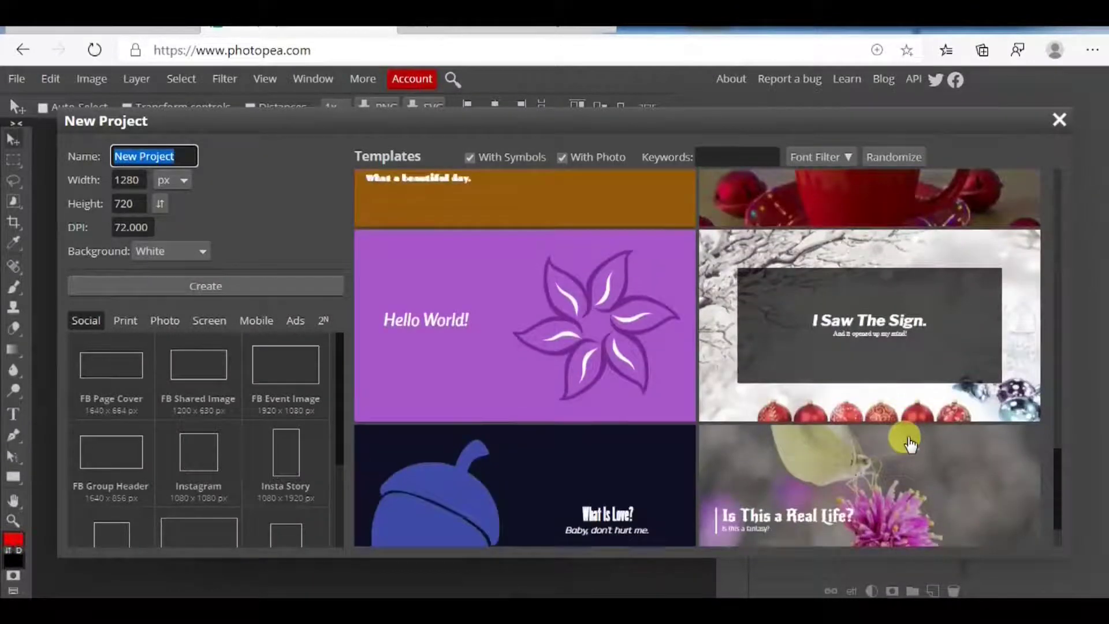
{"action": "scroll", "coordinate": [909, 444], "scroll_direction": "down", "scroll_amount": 3}
{"action": "scroll", "coordinate": [909, 443], "scroll_direction": "down", "scroll_amount": 3}
{"action": "scroll", "coordinate": [909, 443], "scroll_direction": "down", "scroll_amount": 3}
{"action": "scroll", "coordinate": [909, 443], "scroll_direction": "down", "scroll_amount": 3}
{"action": "scroll", "coordinate": [909, 444], "scroll_direction": "down", "scroll_amount": 3}
{"action": "scroll", "coordinate": [909, 443], "scroll_direction": "down", "scroll_amount": 3}
{"action": "scroll", "coordinate": [909, 444], "scroll_direction": "down", "scroll_amount": 3}
{"action": "scroll", "coordinate": [909, 444], "scroll_direction": "down", "scroll_amount": 3}
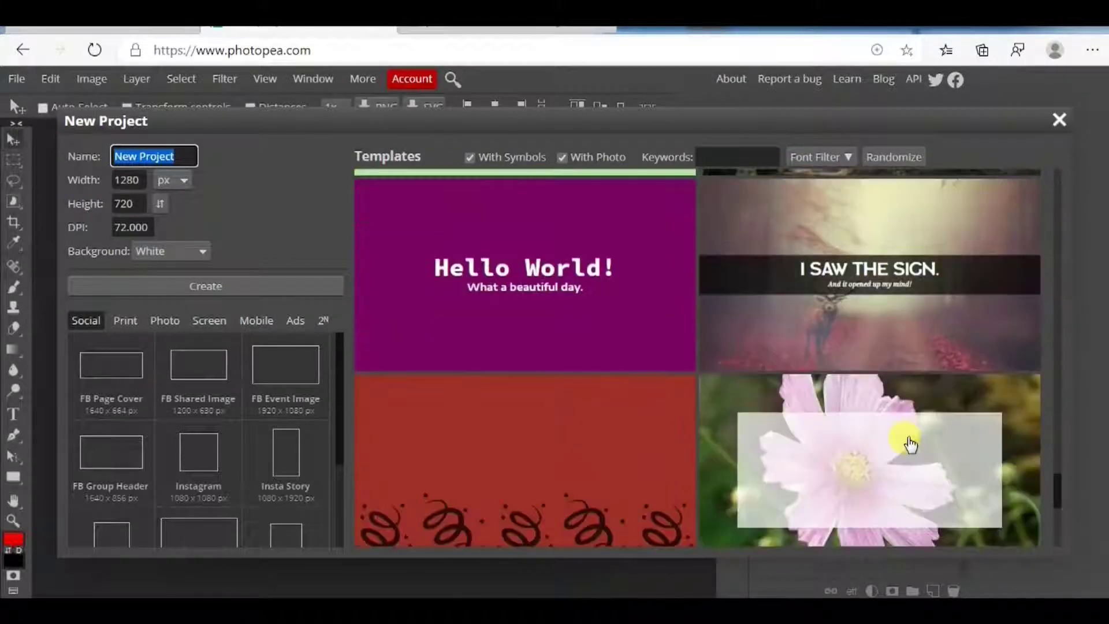
{"action": "scroll", "coordinate": [909, 444], "scroll_direction": "down", "scroll_amount": 3}
{"action": "scroll", "coordinate": [911, 443], "scroll_direction": "down", "scroll_amount": 3}
{"action": "scroll", "coordinate": [911, 444], "scroll_direction": "down", "scroll_amount": 3}
{"action": "scroll", "coordinate": [910, 443], "scroll_direction": "down", "scroll_amount": 3}
{"action": "scroll", "coordinate": [910, 443], "scroll_direction": "down", "scroll_amount": 3}
{"action": "scroll", "coordinate": [910, 444], "scroll_direction": "down", "scroll_amount": 3}
{"action": "scroll", "coordinate": [910, 443], "scroll_direction": "down", "scroll_amount": 3}
{"action": "scroll", "coordinate": [910, 444], "scroll_direction": "down", "scroll_amount": 3}
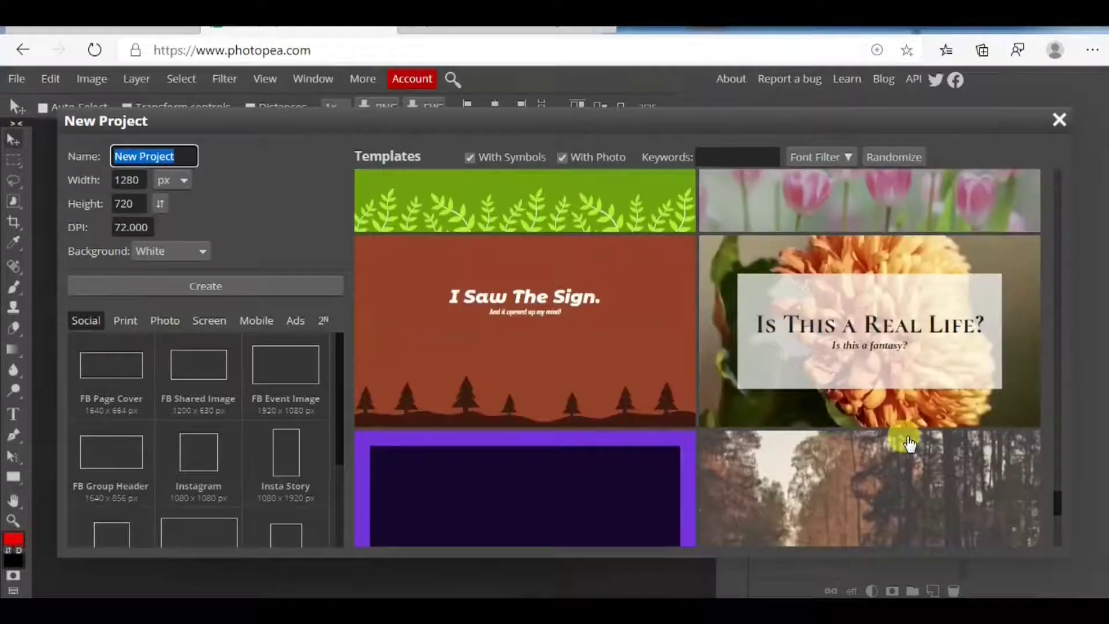
{"action": "scroll", "coordinate": [910, 443], "scroll_direction": "down", "scroll_amount": 3}
{"action": "scroll", "coordinate": [909, 444], "scroll_direction": "down", "scroll_amount": 2}
{"action": "scroll", "coordinate": [899, 439], "scroll_direction": "up", "scroll_amount": 2}
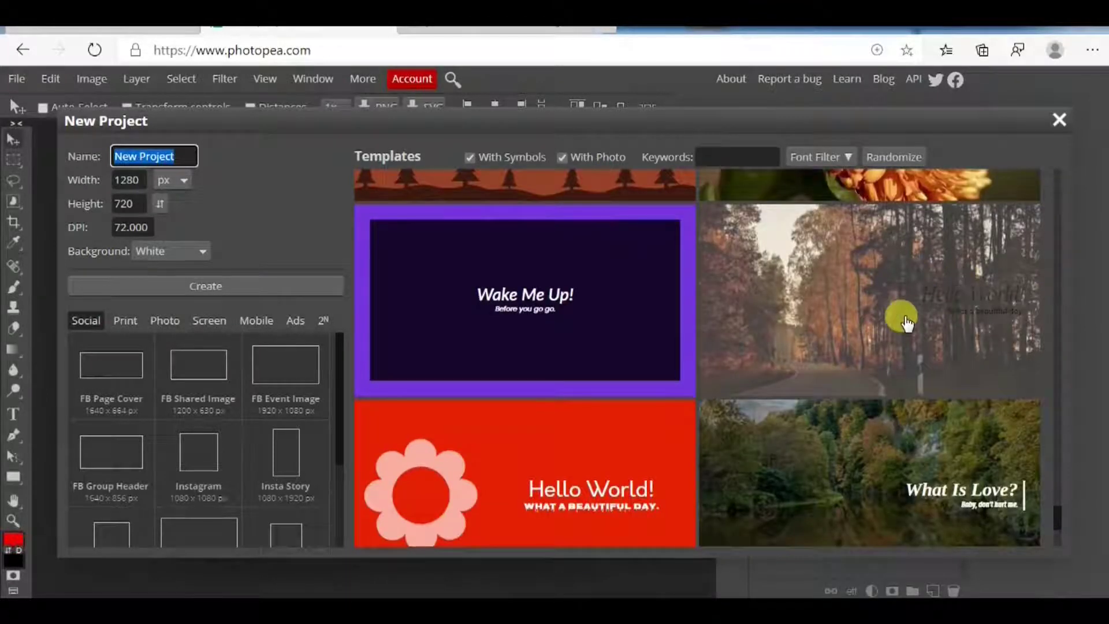
{"action": "scroll", "coordinate": [878, 358], "scroll_direction": "down", "scroll_amount": 5}
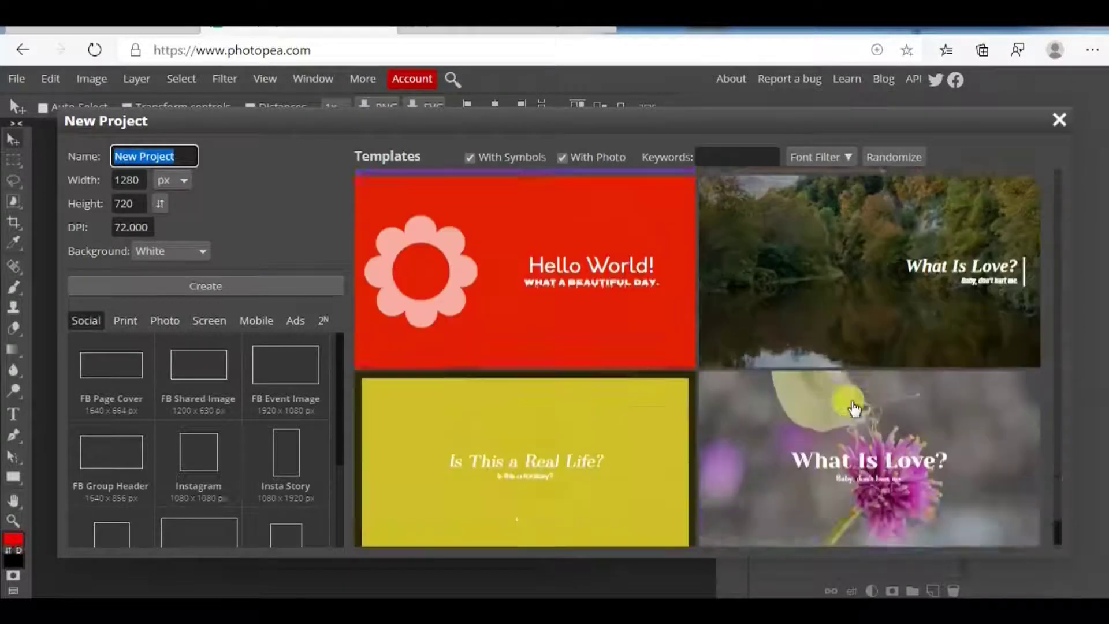
{"action": "scroll", "coordinate": [694, 369], "scroll_direction": "up", "scroll_amount": 2}
{"action": "left_click", "coordinate": [585, 351]}
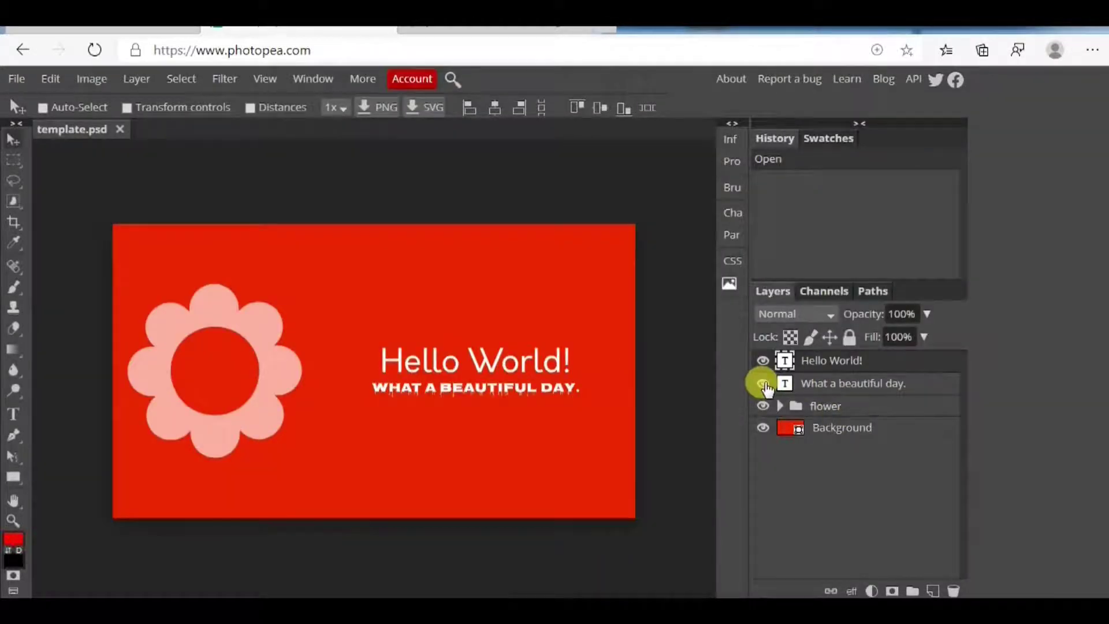
Hide the 'What a beautiful day.' layer and select the Hello World! heading text for editing
{"action": "left_click", "coordinate": [763, 384]}
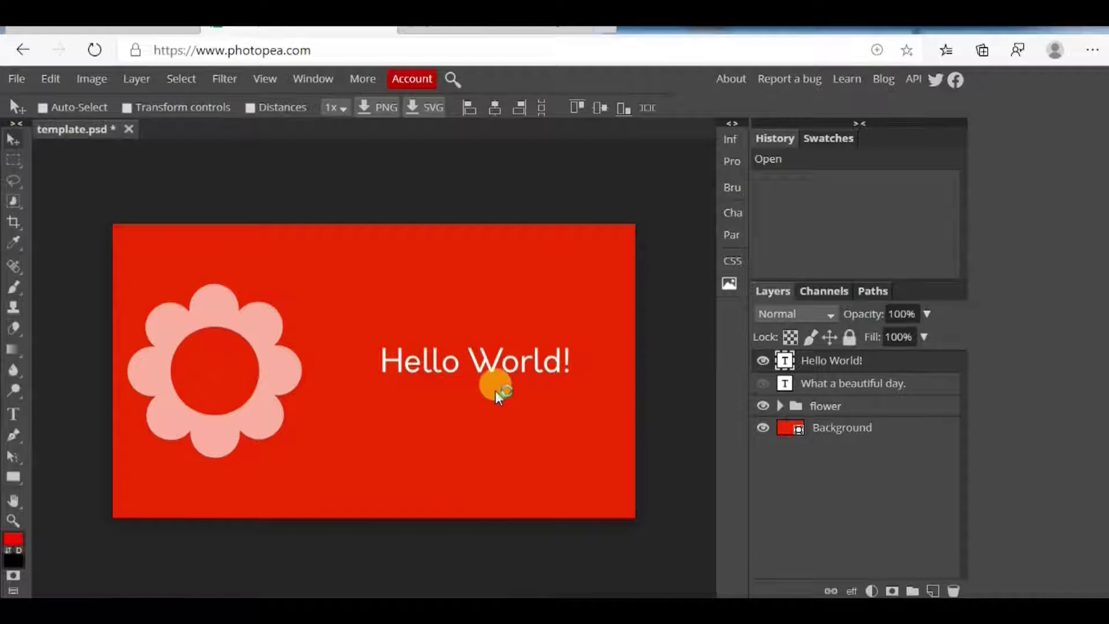
{"action": "left_click", "coordinate": [12, 415]}
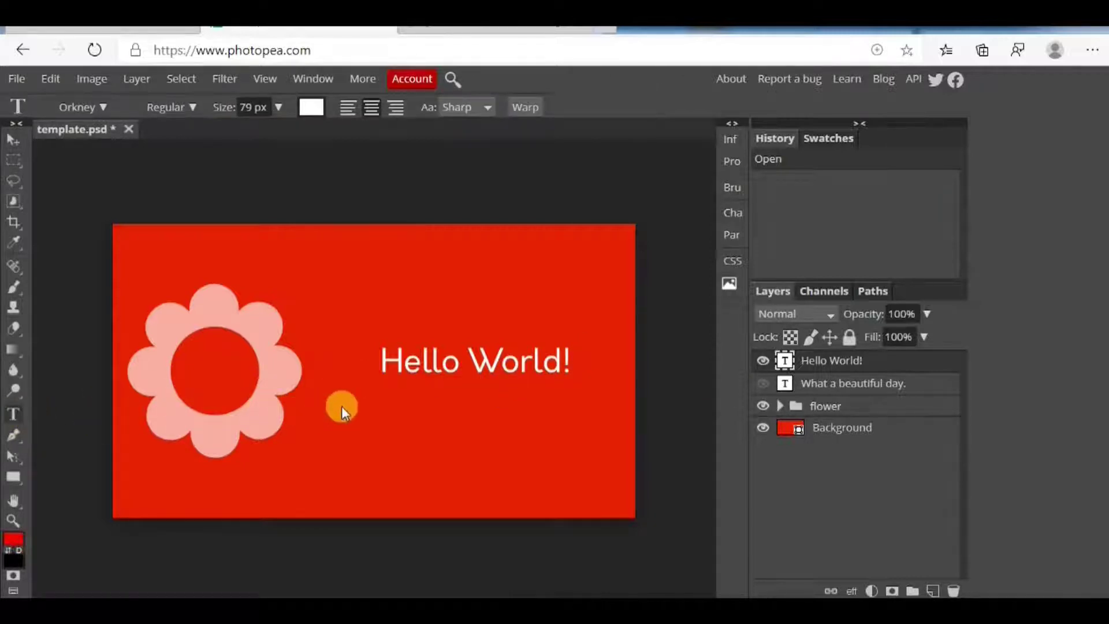
{"action": "left_click_drag", "start_coordinate": [384, 355], "coordinate": [508, 349]}
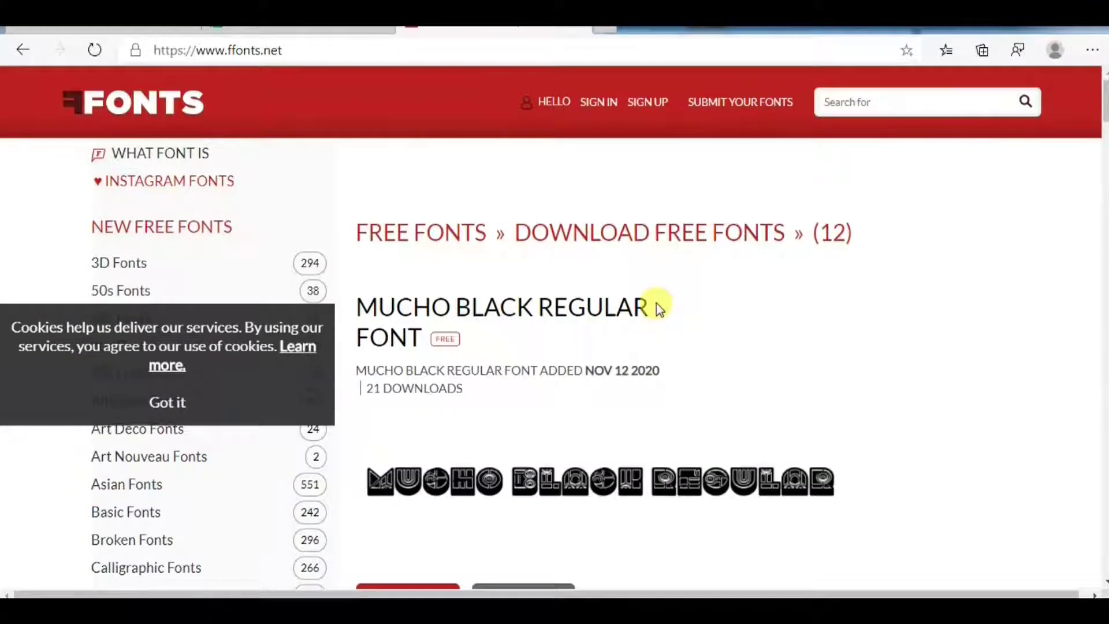
Search ffonts.net for gayathri malayalam fonts and scroll to Gayathri Bold
{"action": "left_click", "coordinate": [885, 103]}
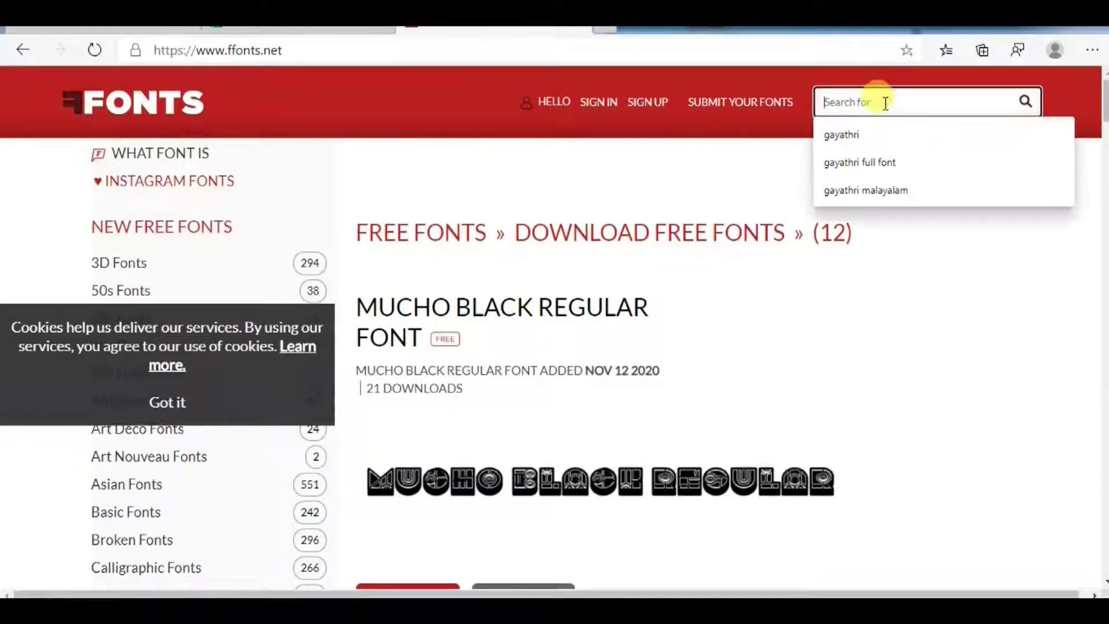
{"action": "left_click", "coordinate": [908, 197]}
{"action": "key", "text": "Return"}
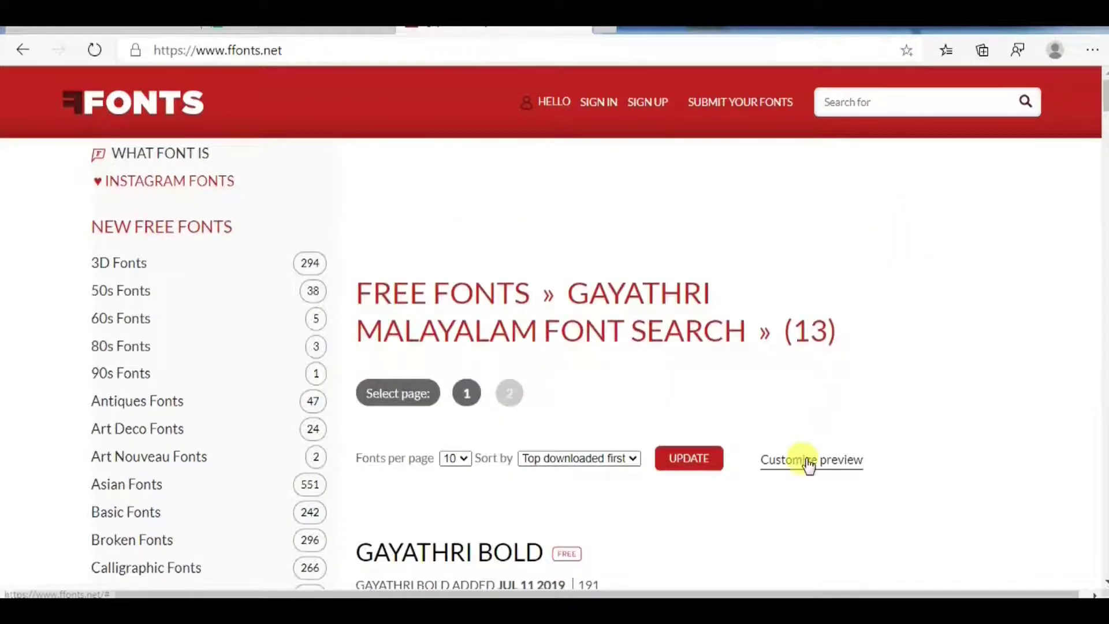
{"action": "scroll", "coordinate": [780, 451], "scroll_direction": "down", "scroll_amount": 3}
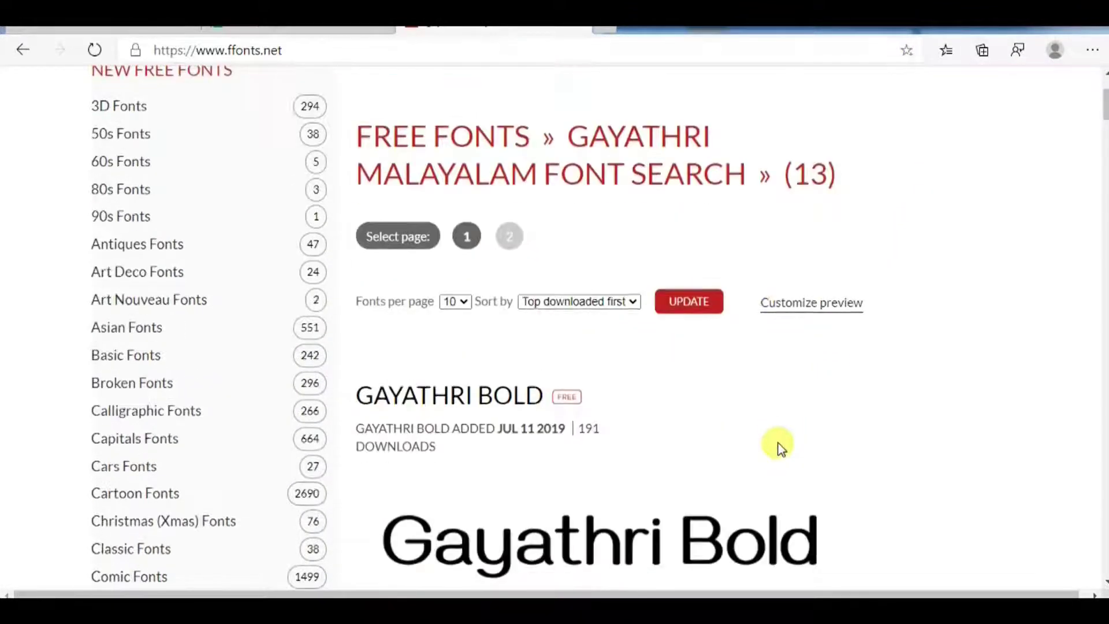
{"action": "scroll", "coordinate": [774, 443], "scroll_direction": "down", "scroll_amount": 1}
{"action": "scroll", "coordinate": [636, 531], "scroll_direction": "down", "scroll_amount": 2}
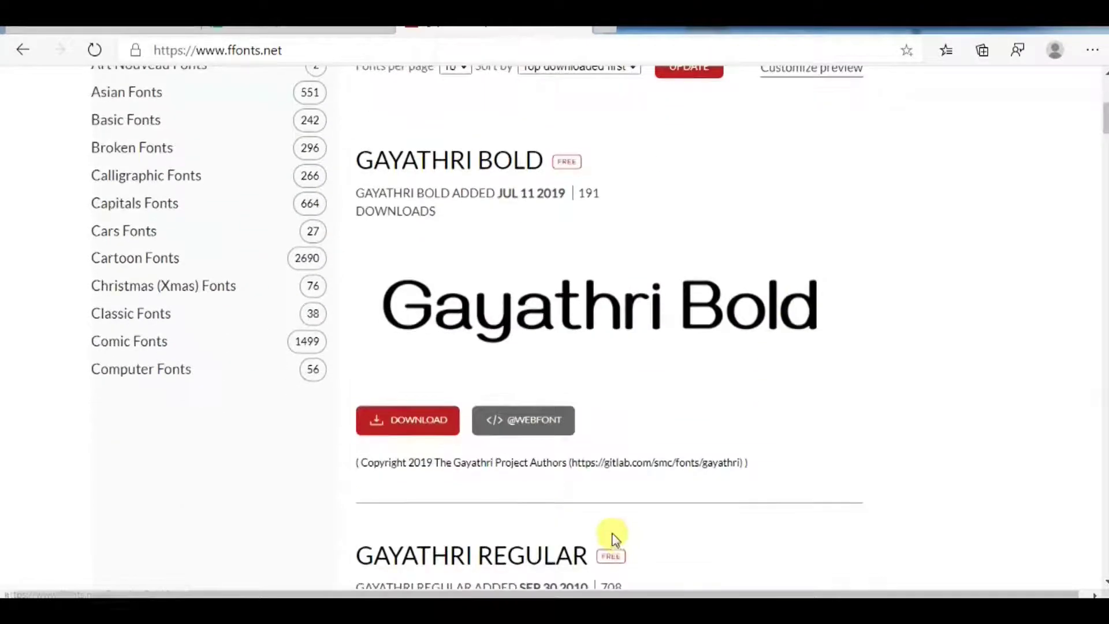
Download the Gayathri Bold zip and show it in the Downloads folder
{"action": "left_click", "coordinate": [374, 428]}
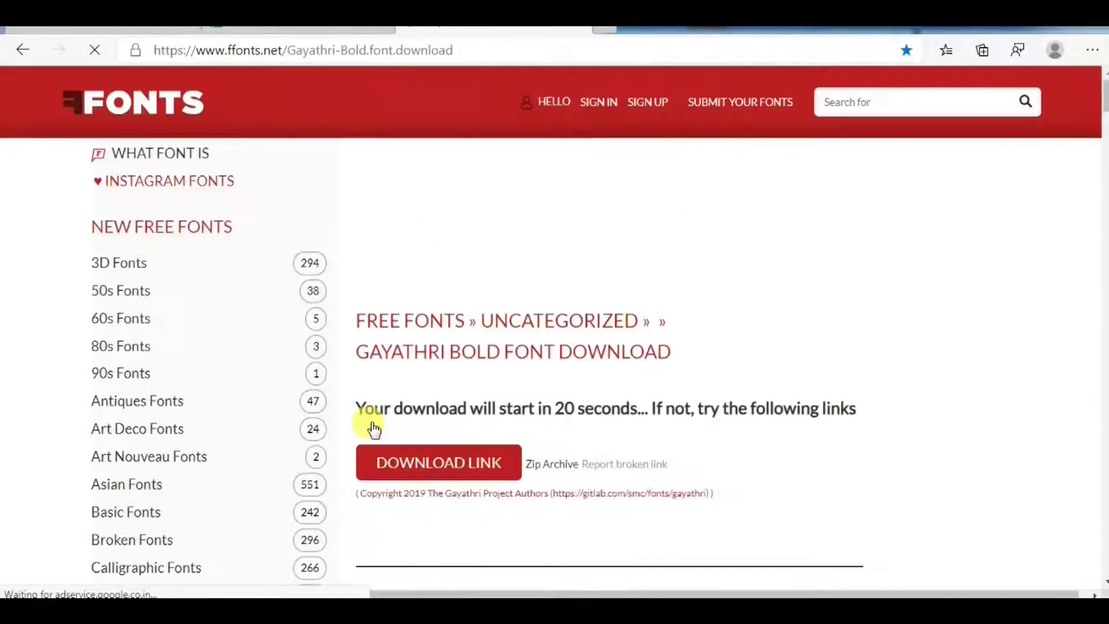
{"action": "left_click", "coordinate": [425, 462]}
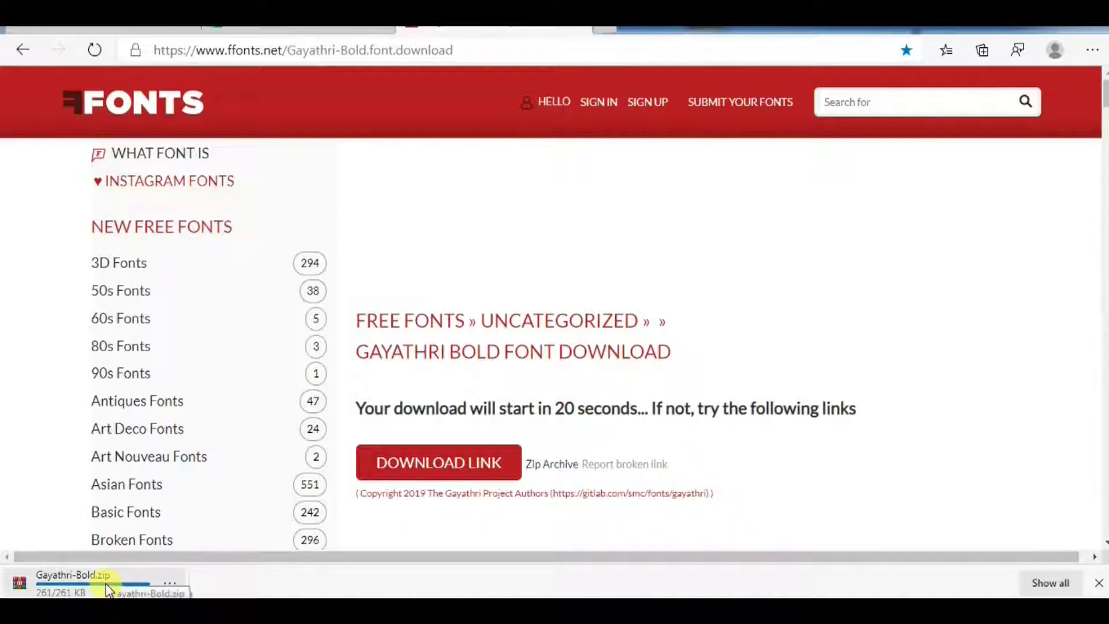
{"action": "right_click", "coordinate": [108, 582]}
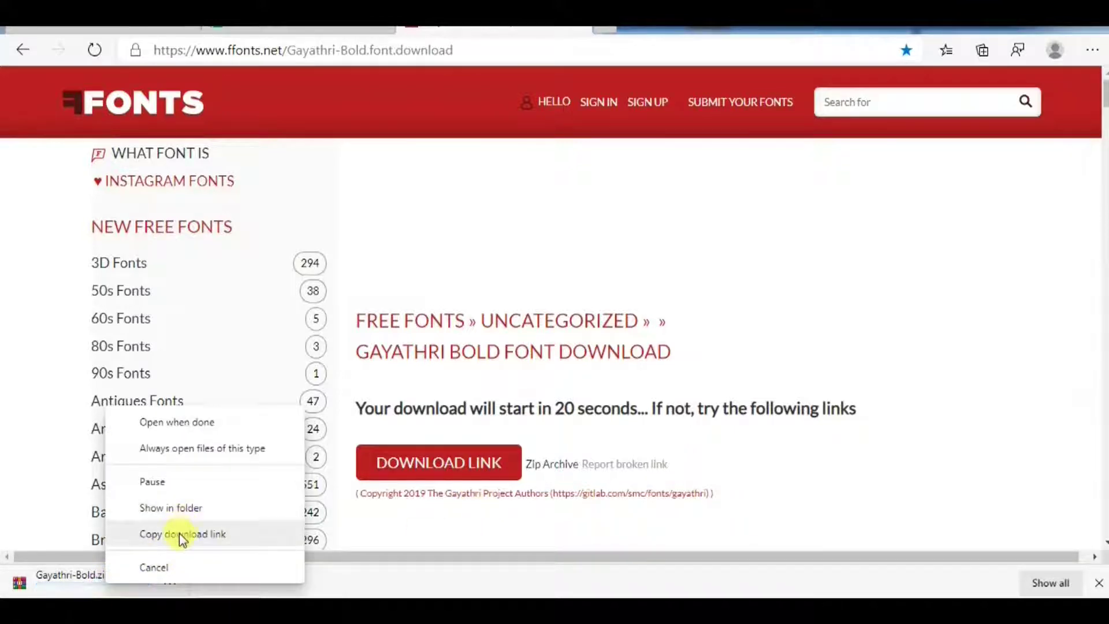
{"action": "left_click", "coordinate": [183, 508]}
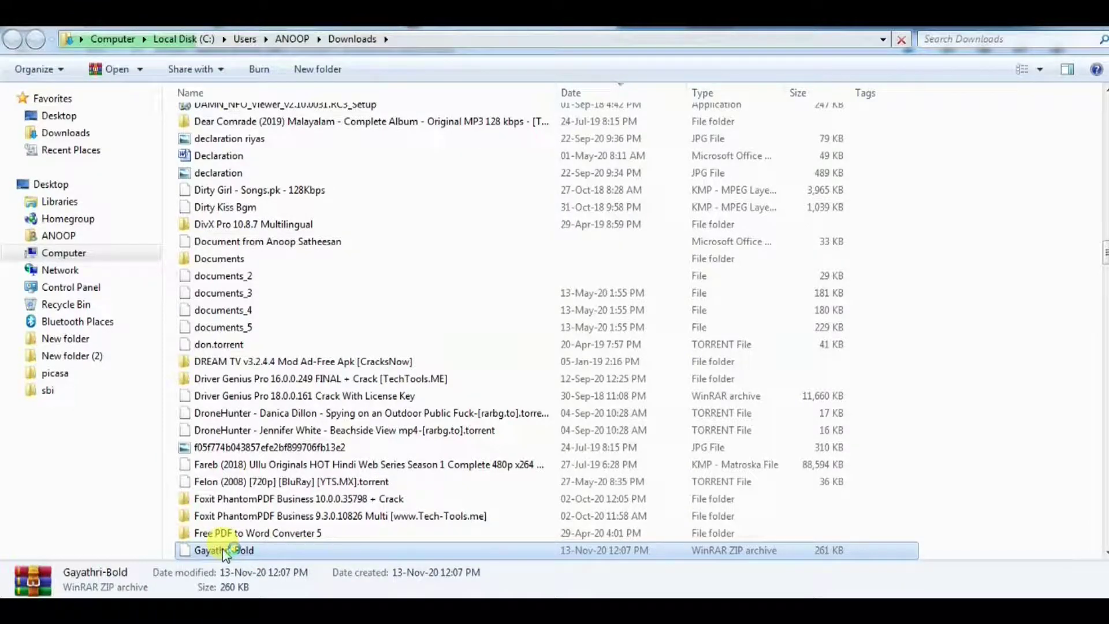
Extract Gayathri-Bold.zip here and open the resulting gayathri folder
{"action": "right_click", "coordinate": [225, 553]}
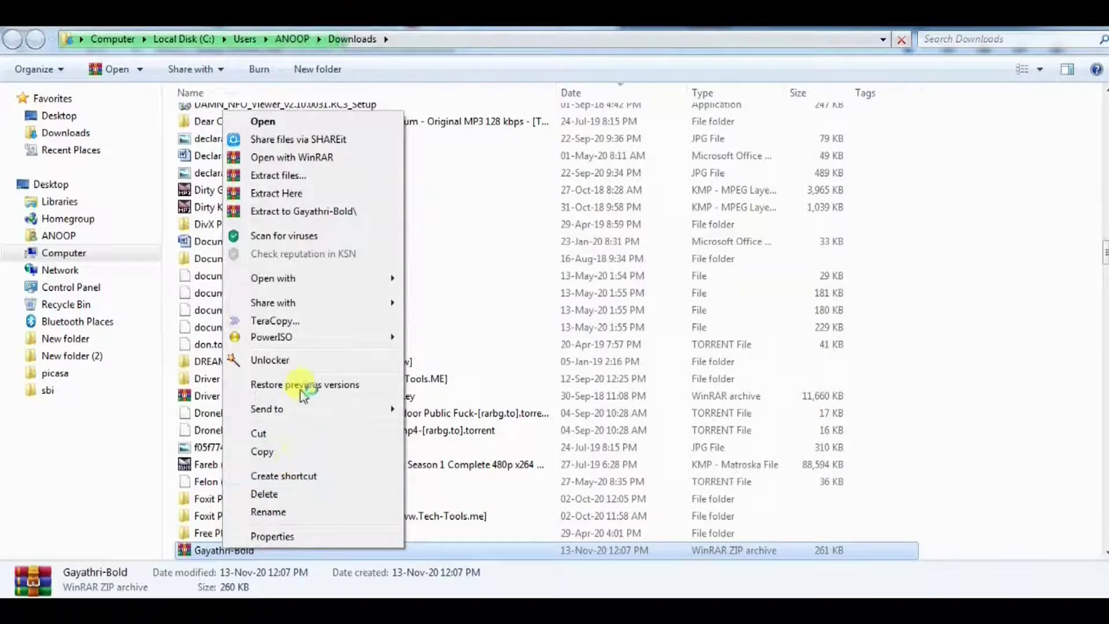
{"action": "left_click", "coordinate": [299, 196]}
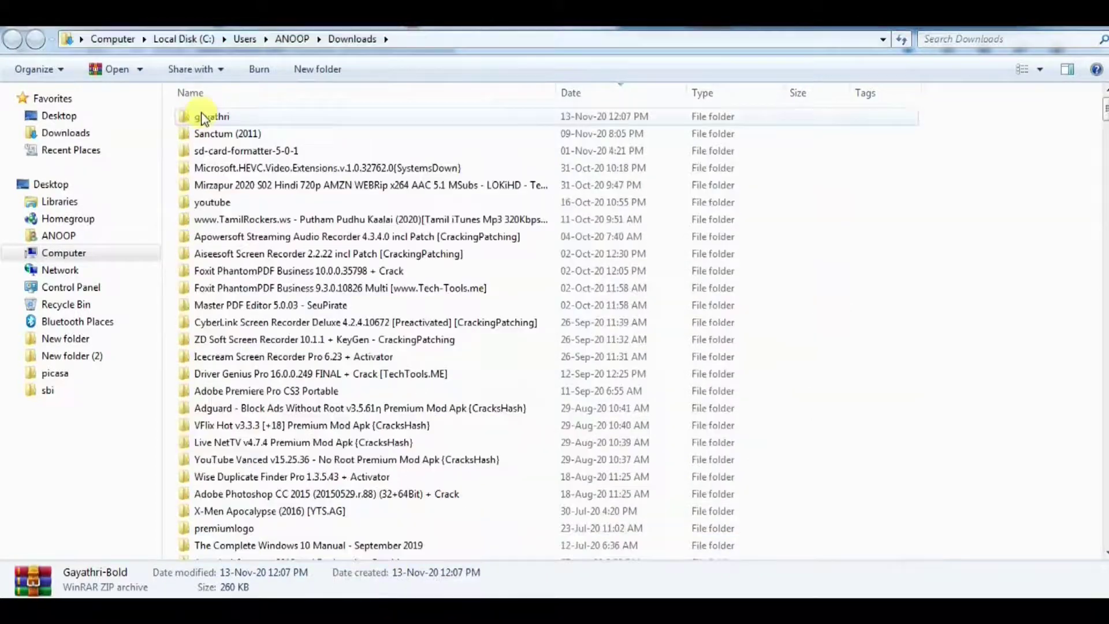
{"action": "double_click", "coordinate": [203, 113]}
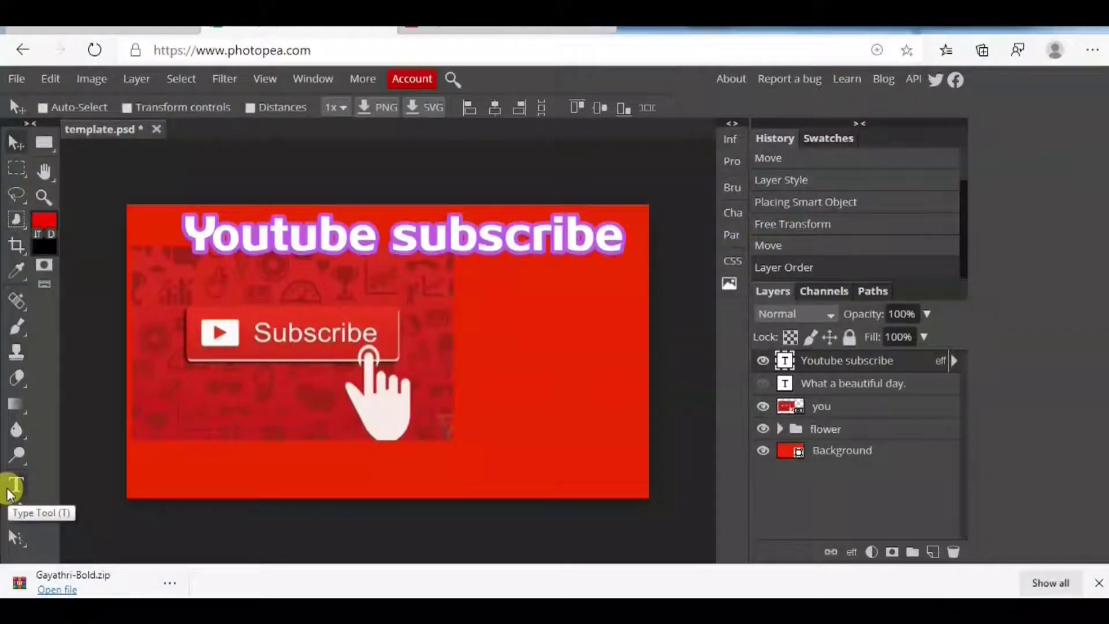
Select the whole Youtube subscribe heading in Photopea with the Type tool
{"action": "left_click", "coordinate": [15, 485]}
{"action": "left_click_drag", "start_coordinate": [191, 225], "coordinate": [674, 218]}
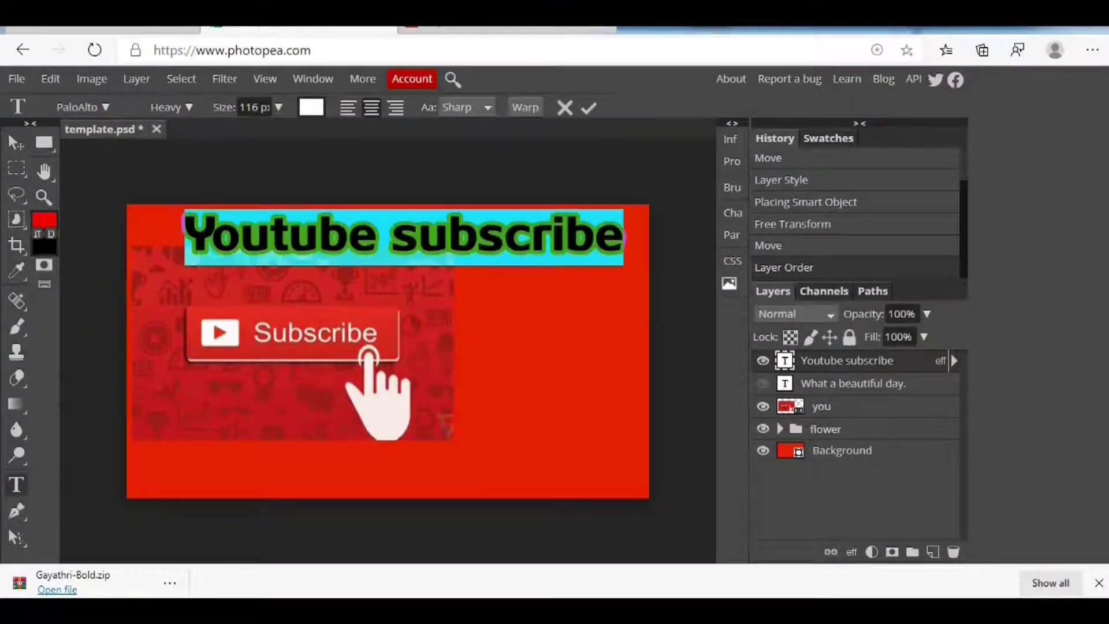
{"action": "key", "text": "ctrl+t"}
Search the web for 'indiatyping malayalam' and open the Malayalam converter
{"action": "type", "text": "malau"}
{"action": "key", "text": "BackSpace"}
{"action": "key", "text": "BackSpace"}
{"action": "key", "text": "BackSpace"}
{"action": "key", "text": "BackSpace"}
{"action": "type", "text": "indiaty"}
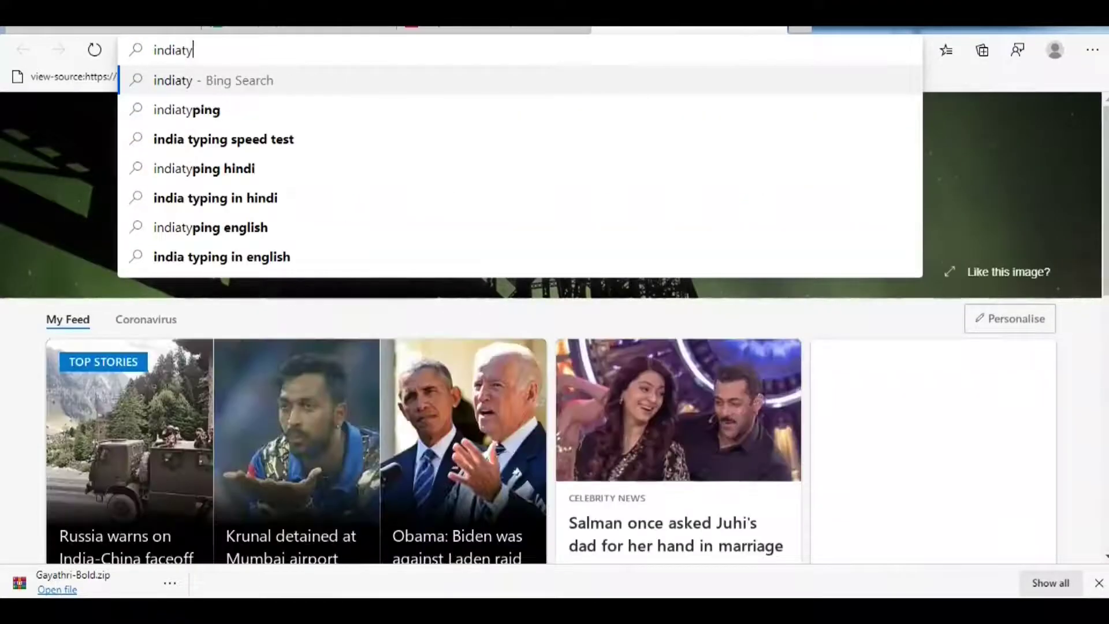
{"action": "type", "text": "ping malayalam"}
{"action": "key", "text": "Return"}
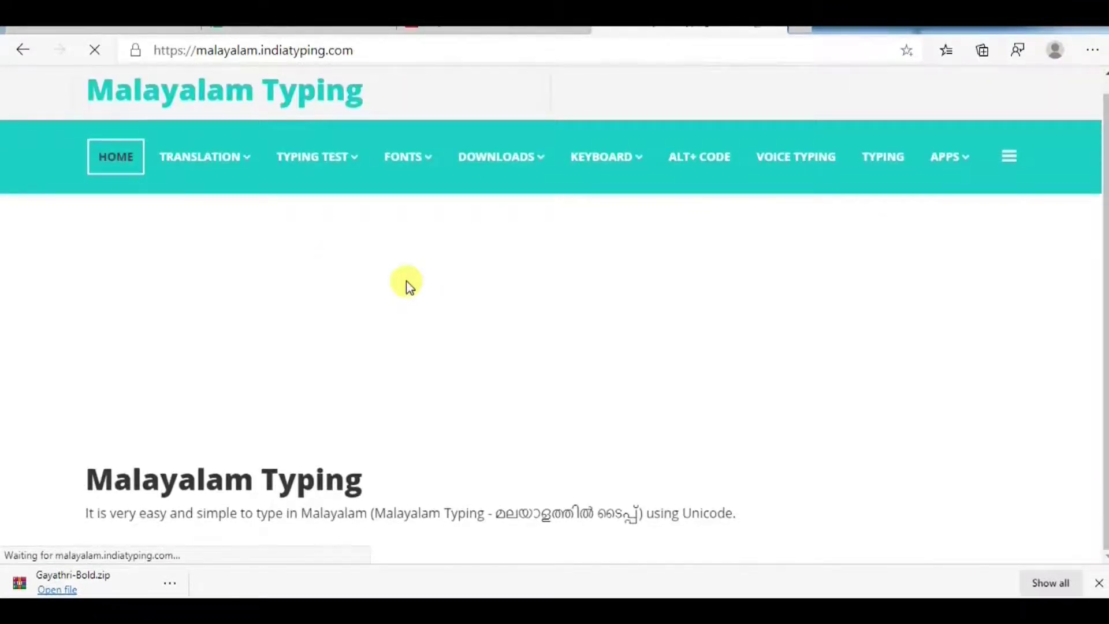
{"action": "scroll", "coordinate": [307, 359], "scroll_direction": "down", "scroll_amount": 5}
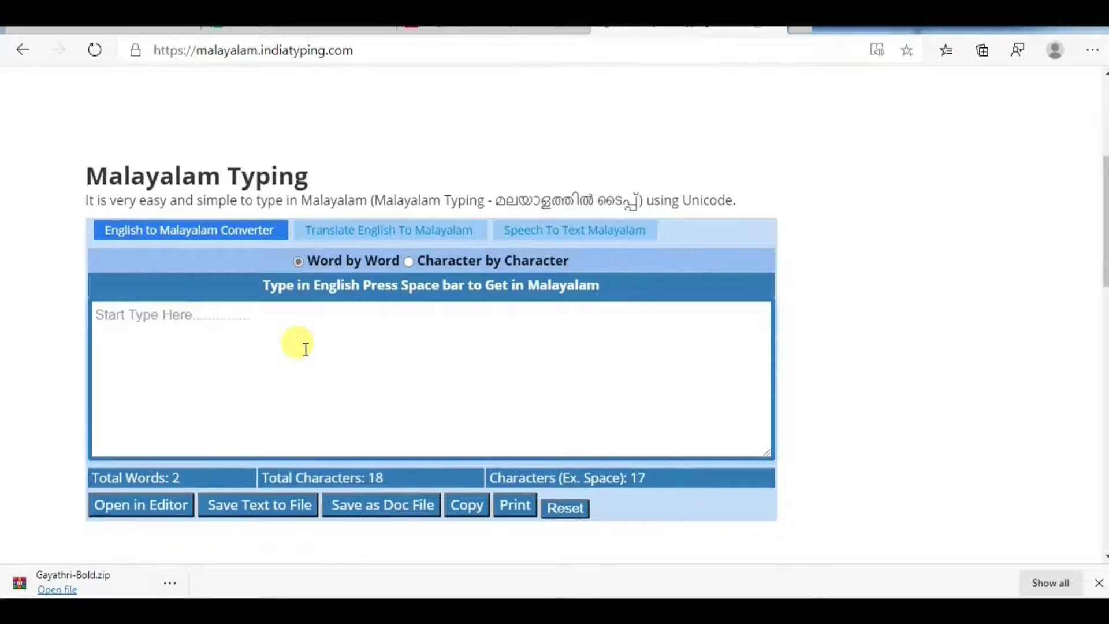
Convert the Gayathri-font phrase into Malayalam script and select the output
{"action": "type", "text": "malay"}
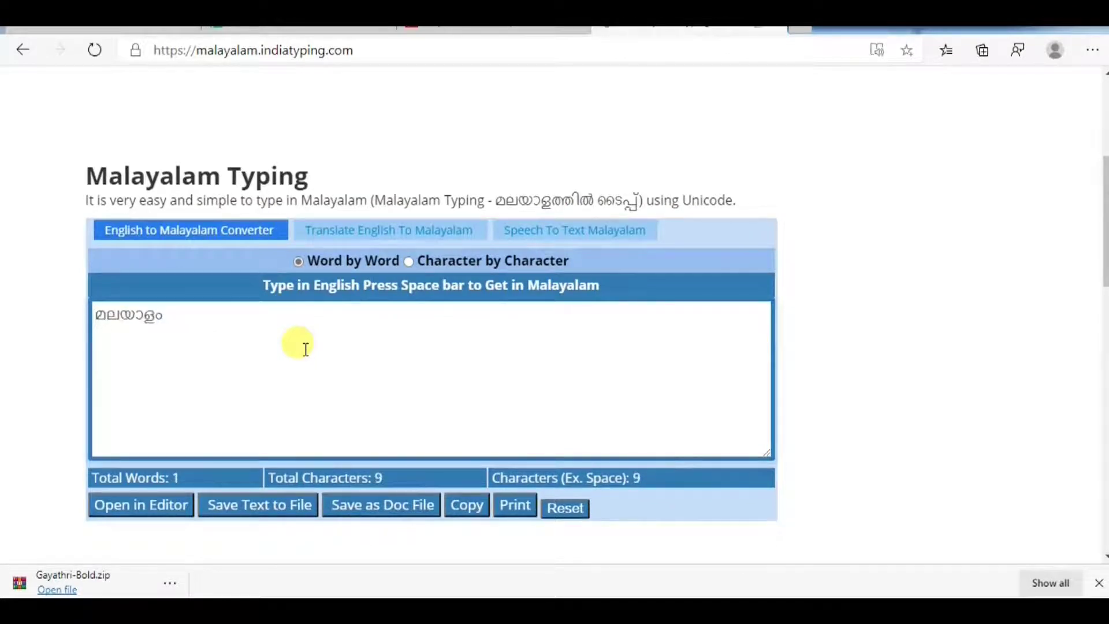
{"action": "type", "text": "gayath"}
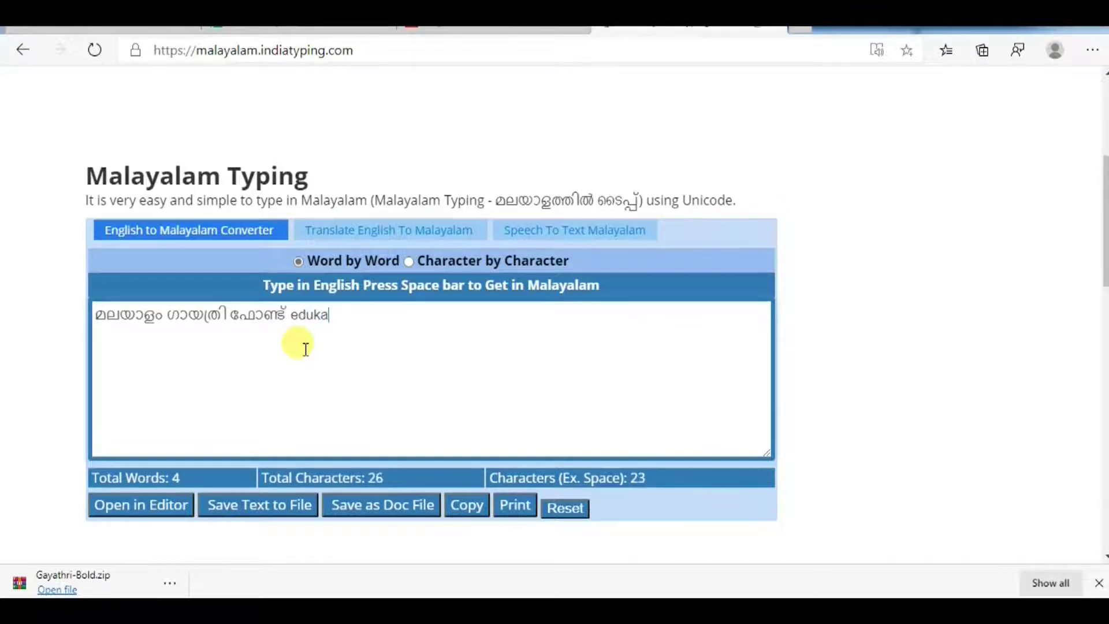
{"action": "left_click_drag", "start_coordinate": [384, 315], "coordinate": [83, 363]}
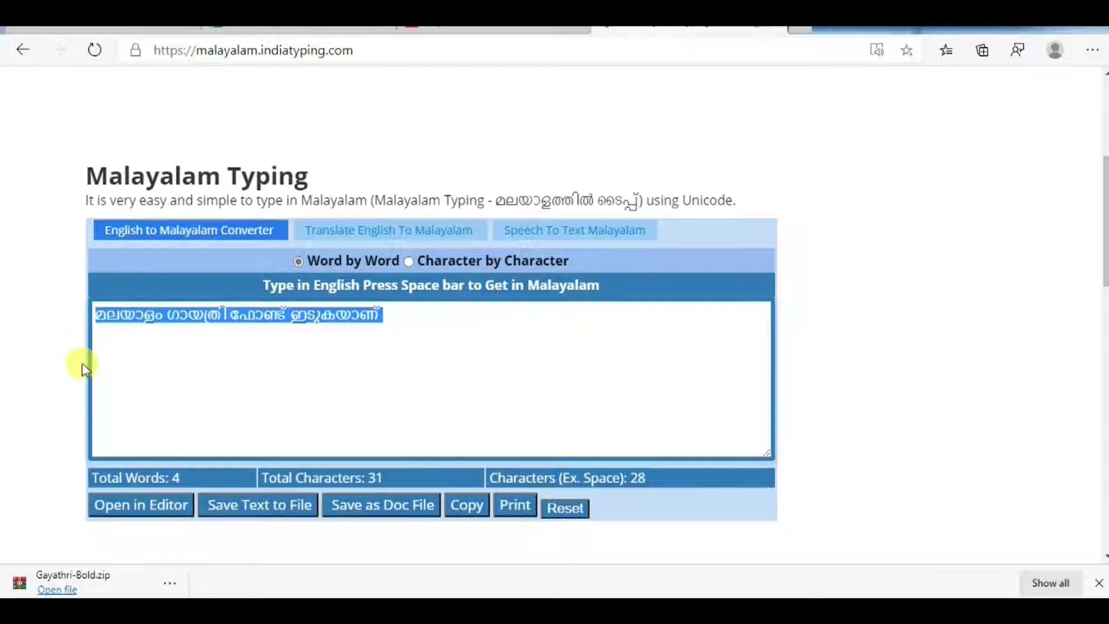
{"action": "left_click", "coordinate": [299, 29]}
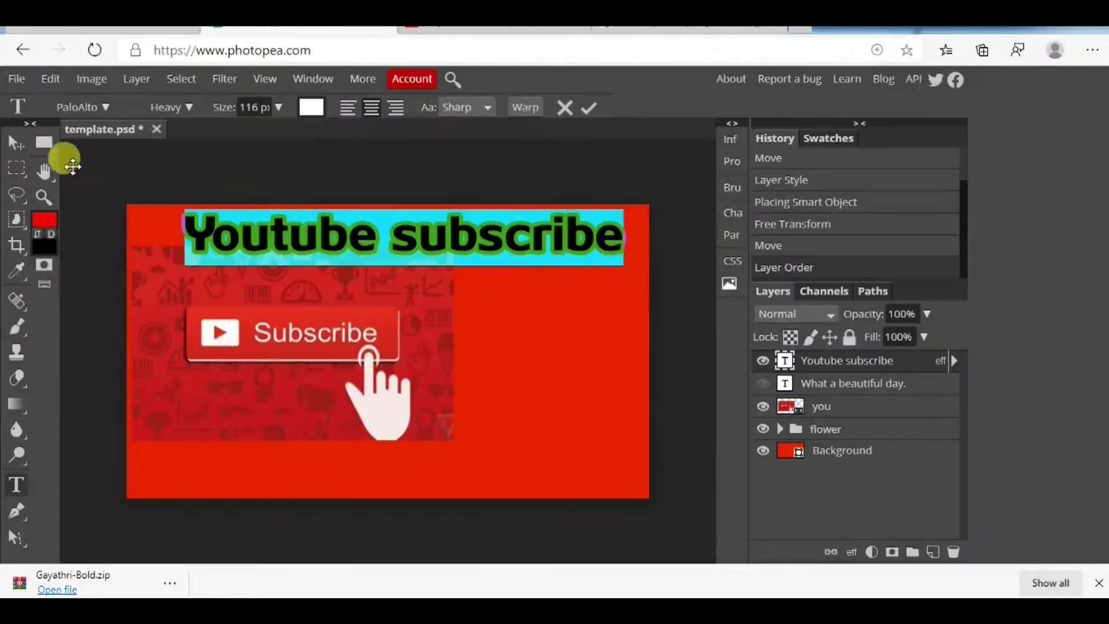
Copy the gayathri folder path and paste it into Photopea's load-font-from-file dialog
{"action": "left_click", "coordinate": [246, 554]}
{"action": "left_click", "coordinate": [460, 40]}
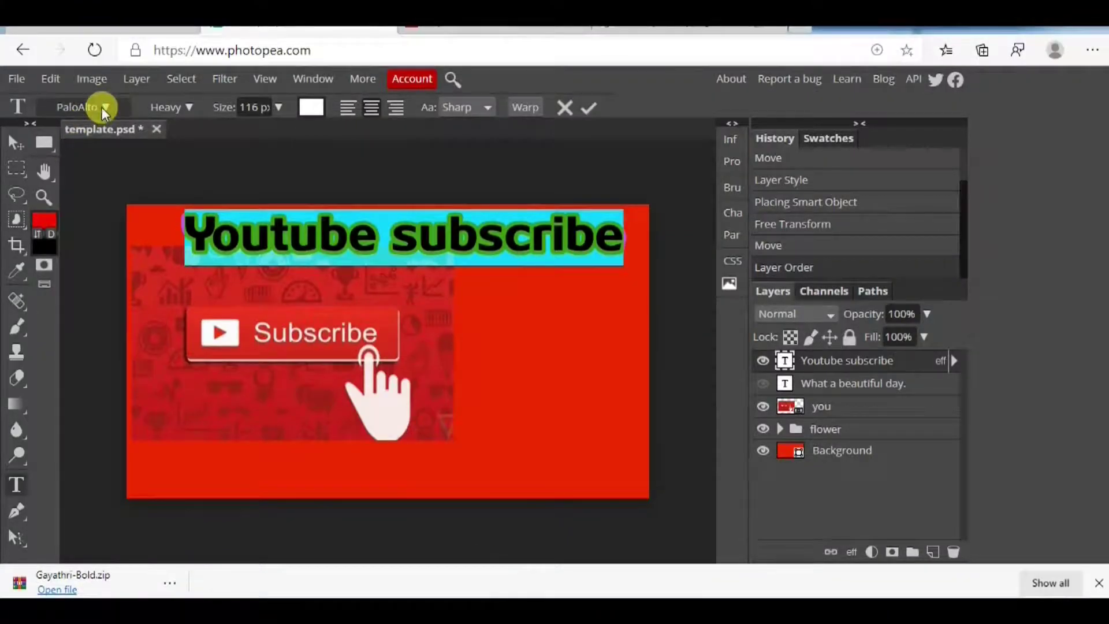
{"action": "left_click", "coordinate": [104, 110]}
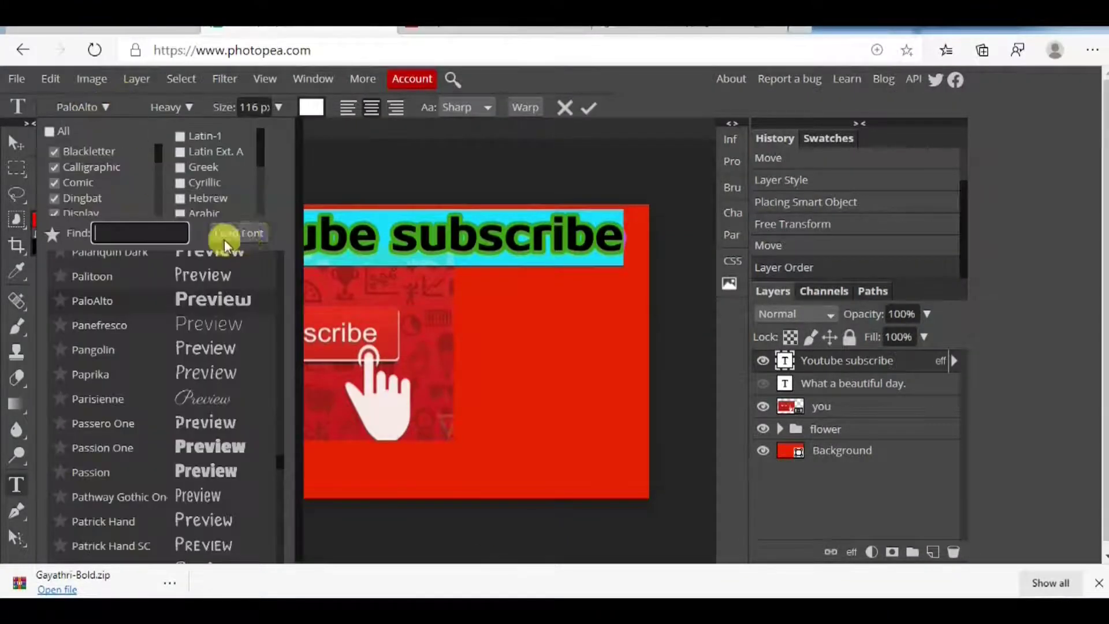
{"action": "left_click", "coordinate": [253, 226]}
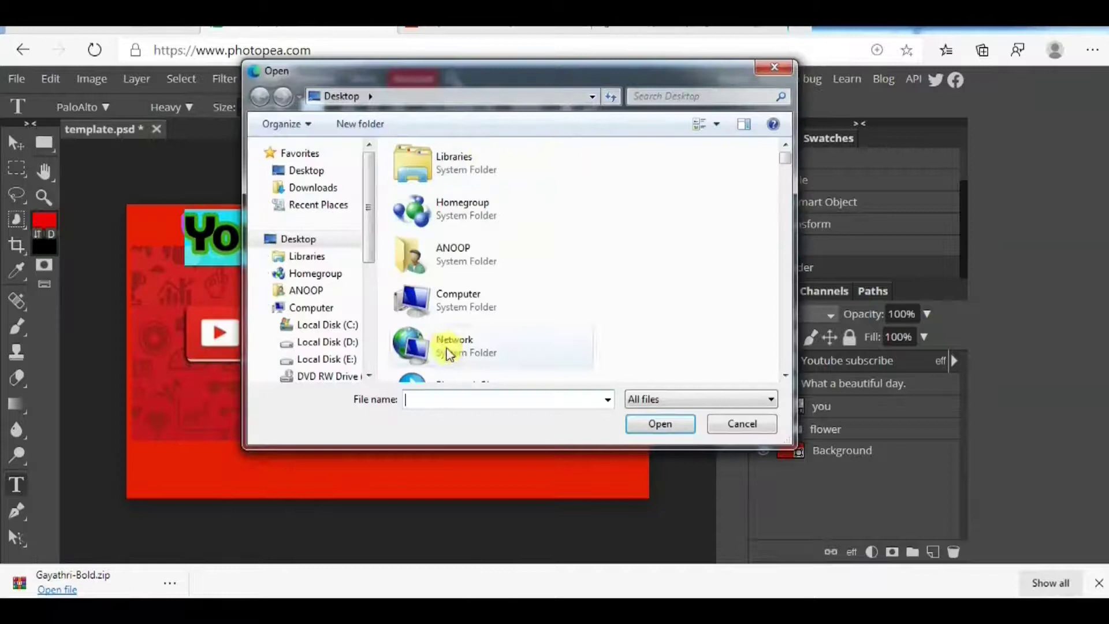
{"action": "type", "text": "C:\\Users\\ANOOP\\Downloads\\gayathri"}
Load the Gayathri .ttf font files into Photopea and confirm the load
{"action": "left_click", "coordinate": [670, 423]}
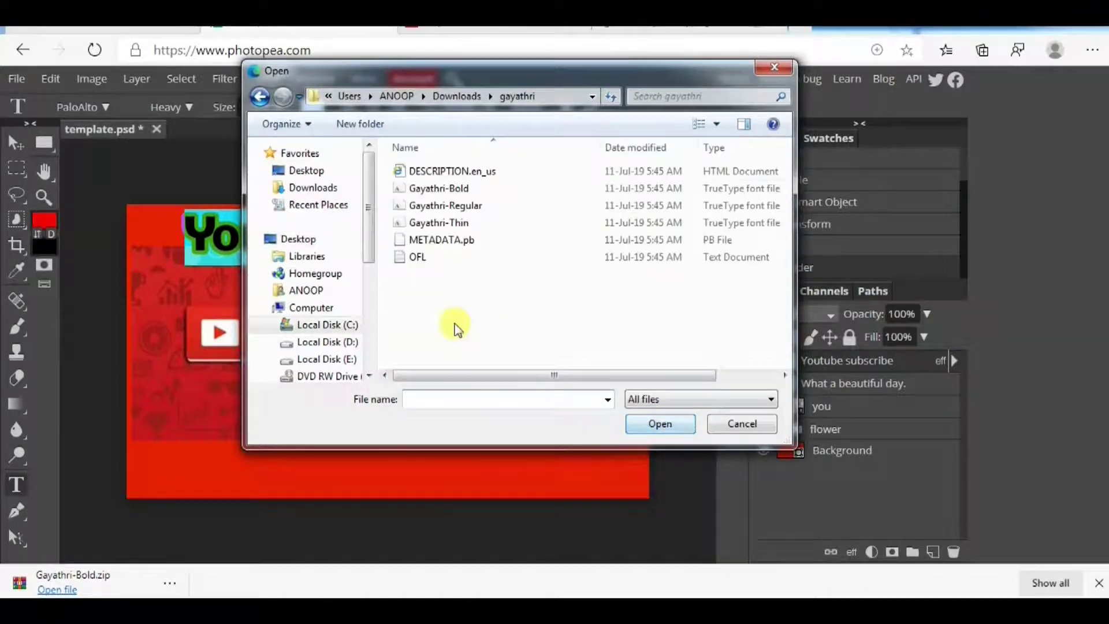
{"action": "left_click", "coordinate": [458, 185]}
{"action": "left_click", "coordinate": [473, 206], "text": "shift"}
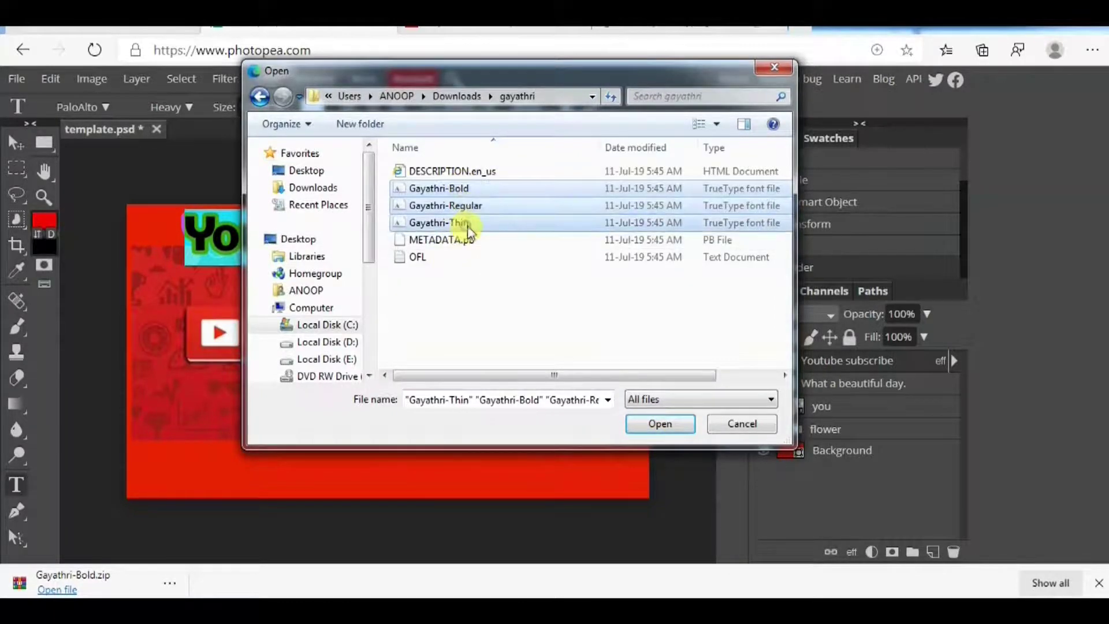
{"action": "left_click", "coordinate": [659, 425]}
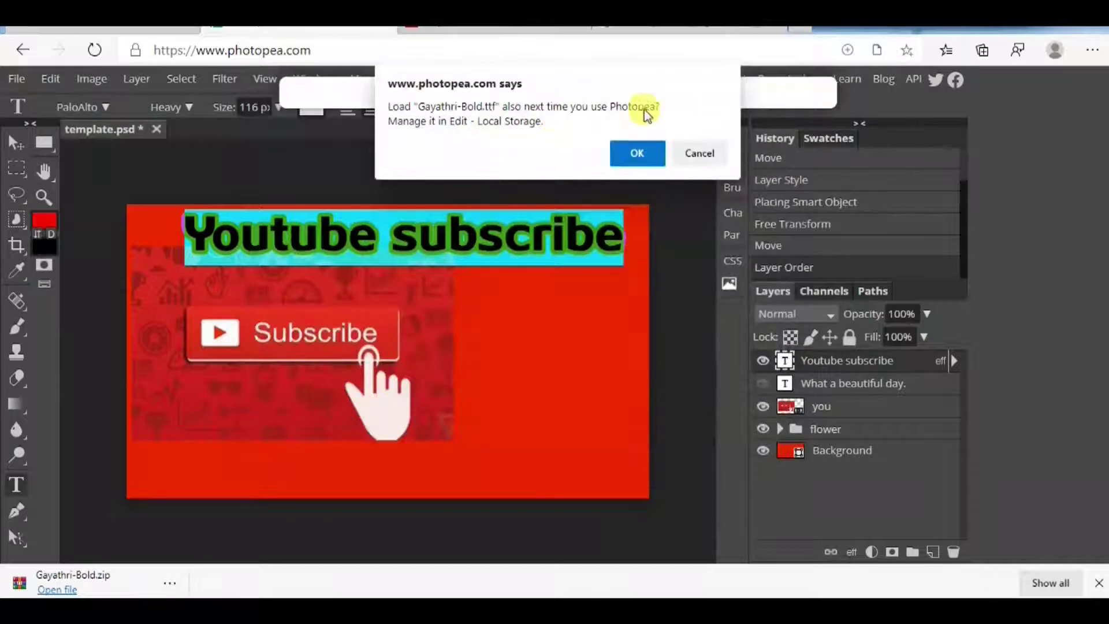
{"action": "left_click", "coordinate": [637, 152]}
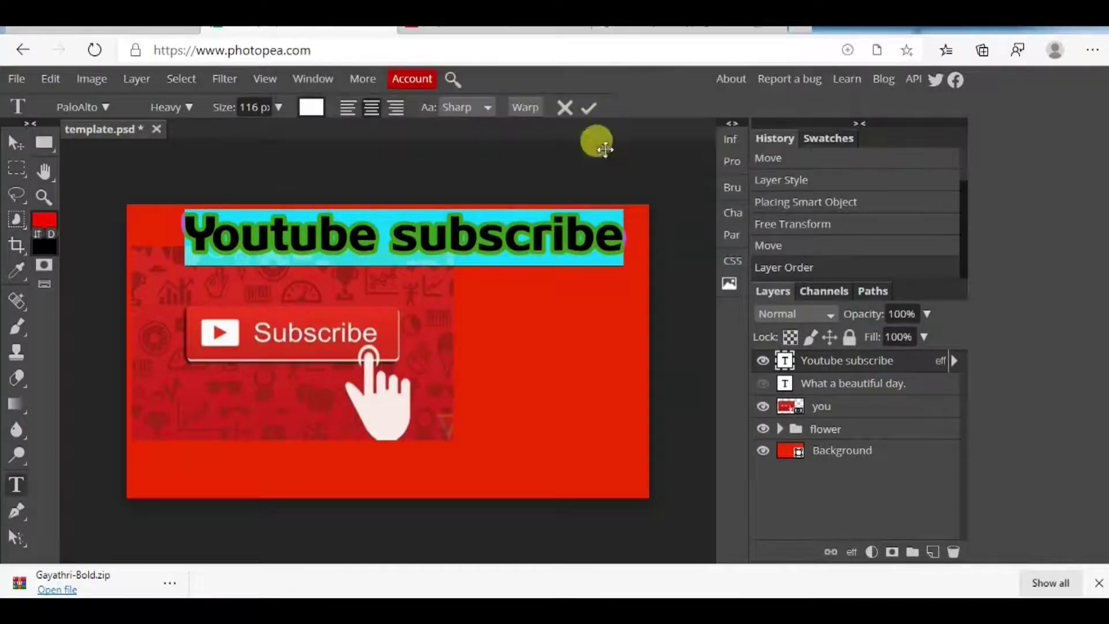
{"action": "left_click", "coordinate": [103, 105]}
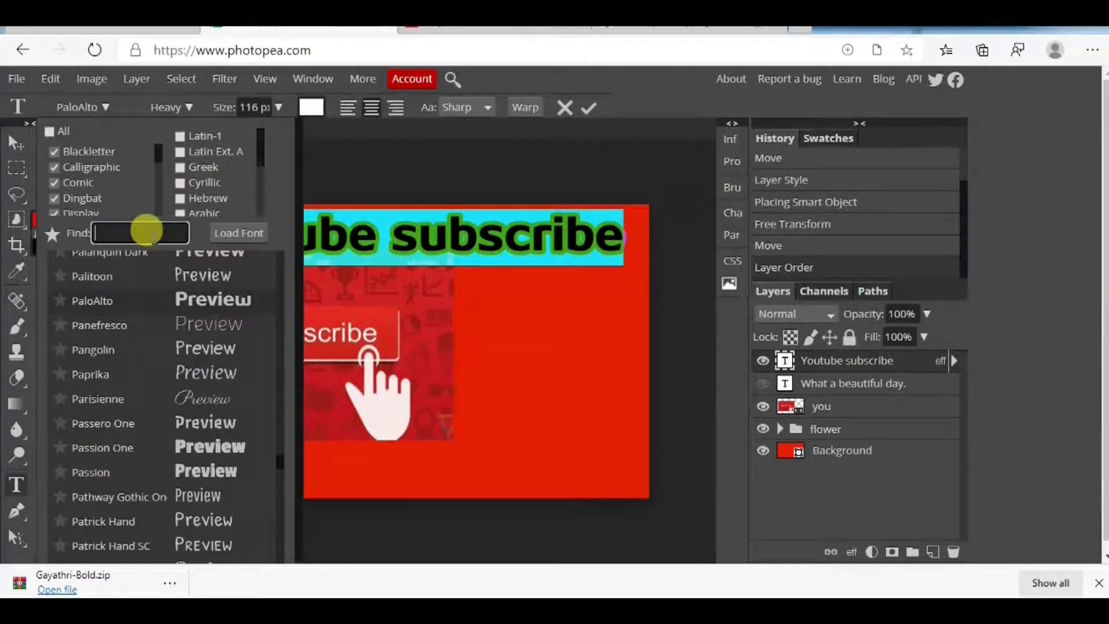
Apply Gayathri Bold to the heading and copy the Malayalam sentence from the typing site
{"action": "type", "text": "gay"}
{"action": "left_click", "coordinate": [153, 264]}
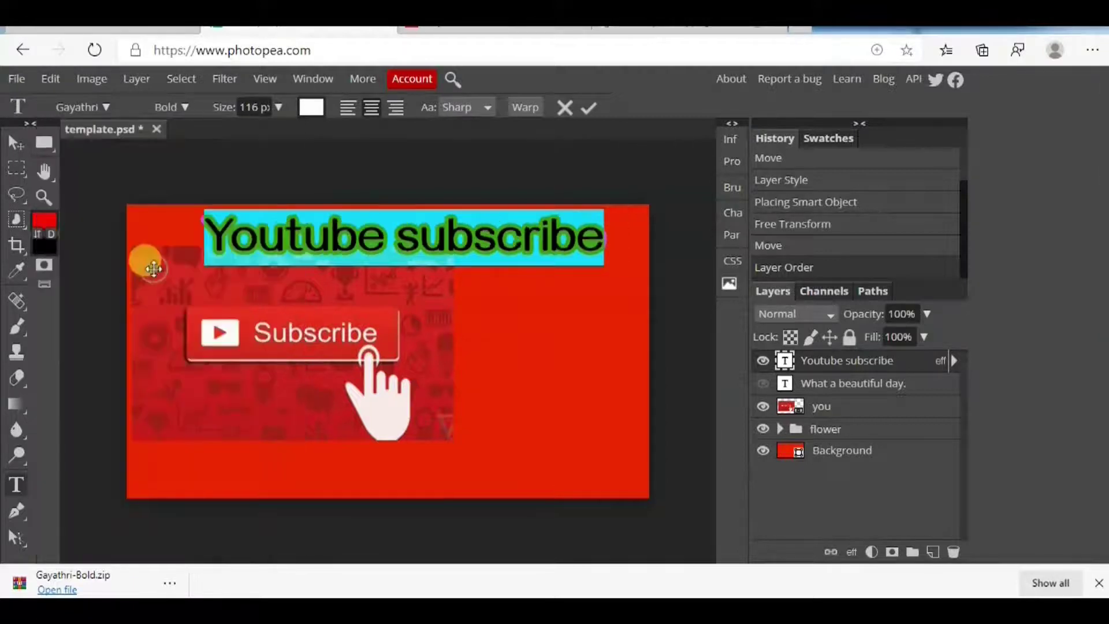
{"action": "left_click", "coordinate": [687, 28]}
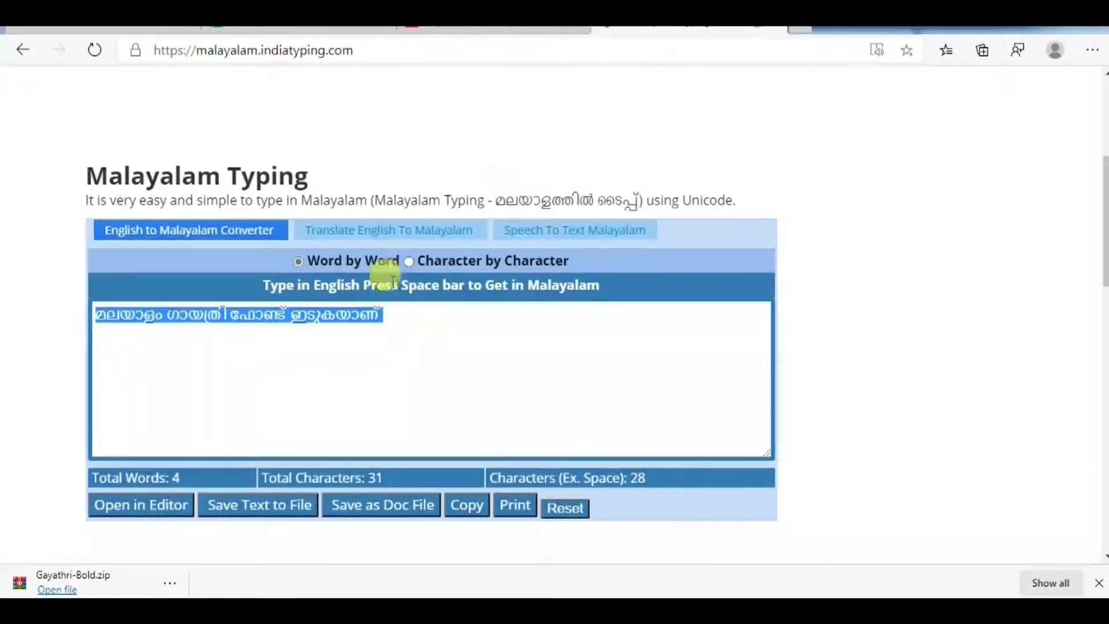
{"action": "key", "text": "ctrl+c"}
{"action": "left_click", "coordinate": [369, 30]}
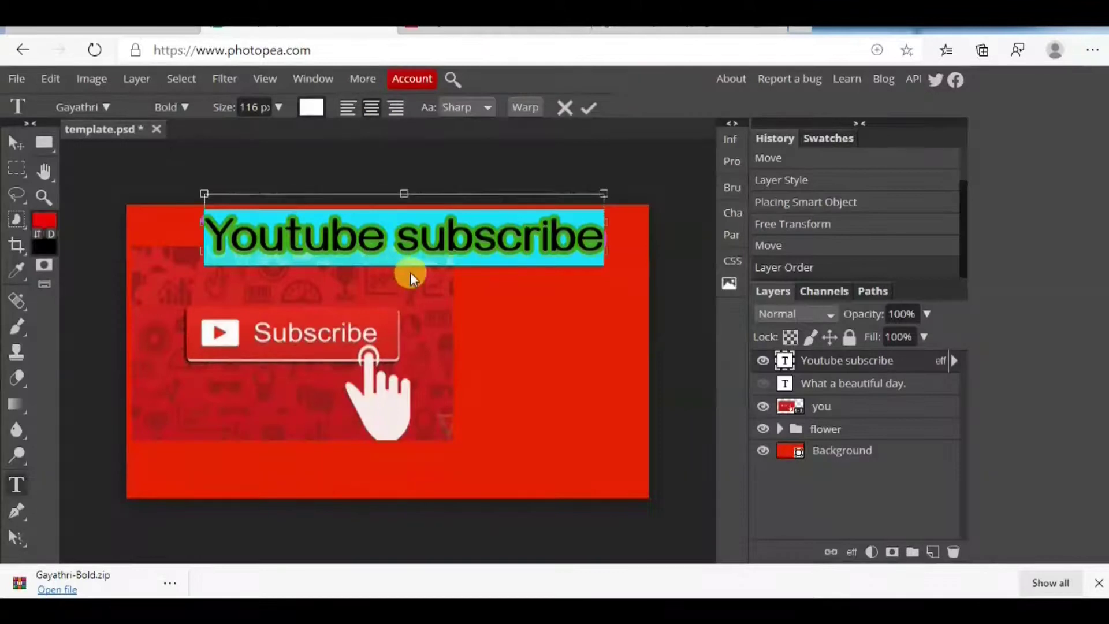
Paste the Malayalam sentence over the heading, split it into two lines and commit
{"action": "key", "text": "ctrl+v"}
{"action": "left_click", "coordinate": [384, 234]}
{"action": "key", "text": "Return"}
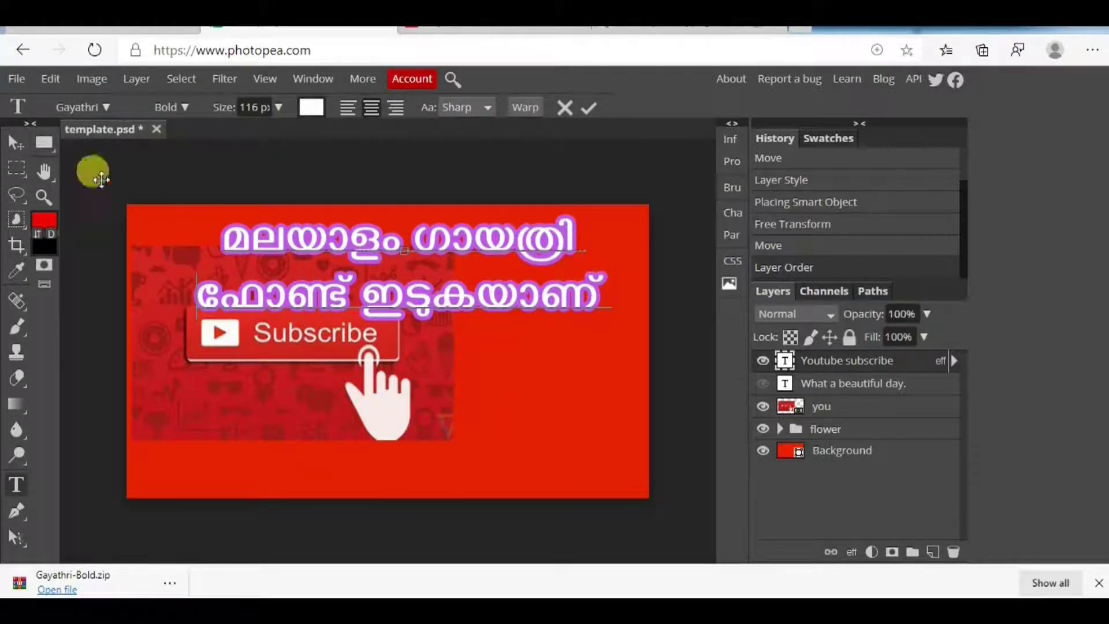
{"action": "left_click", "coordinate": [16, 142]}
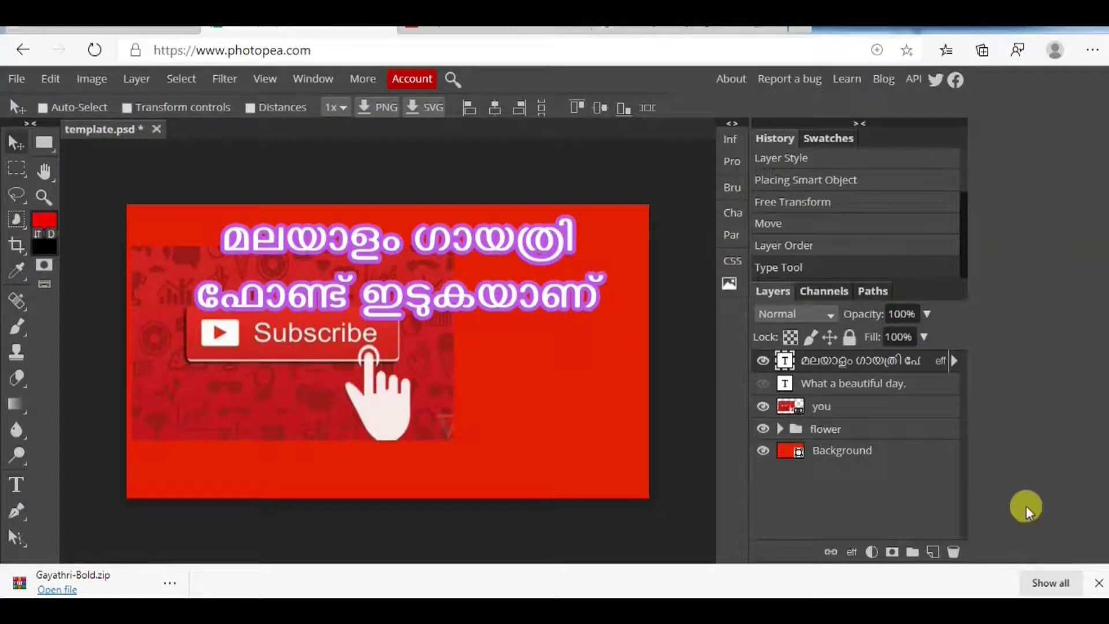
Export the thumbnail as template (4).jpg and preview it in the photo viewer
{"action": "left_click", "coordinate": [1100, 582]}
{"action": "left_click", "coordinate": [16, 78]}
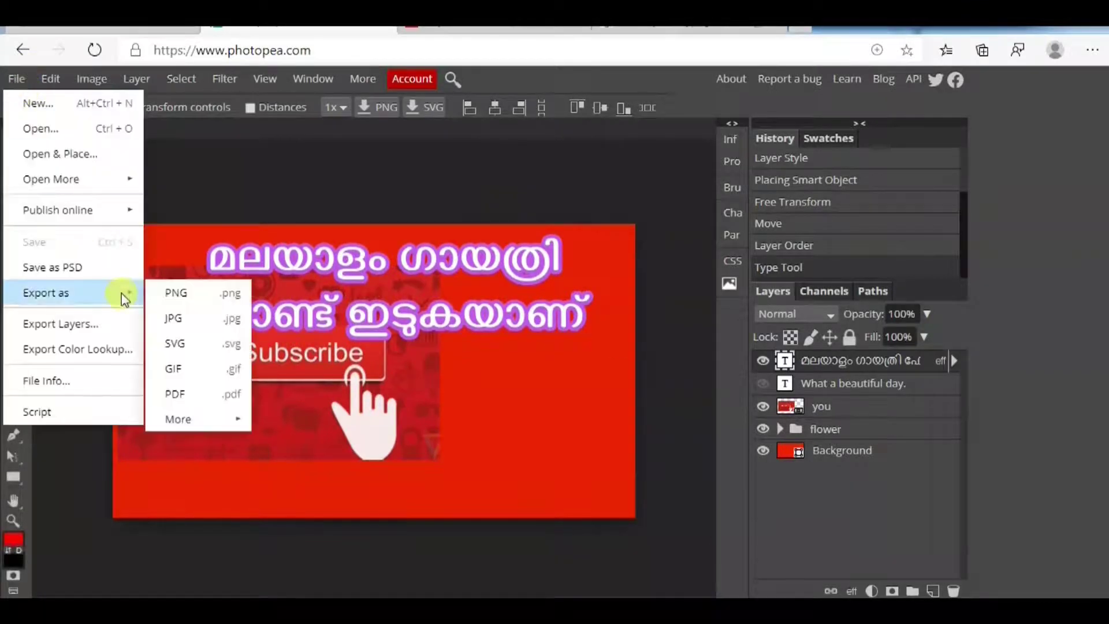
{"action": "left_click", "coordinate": [211, 327]}
{"action": "left_click", "coordinate": [640, 293]}
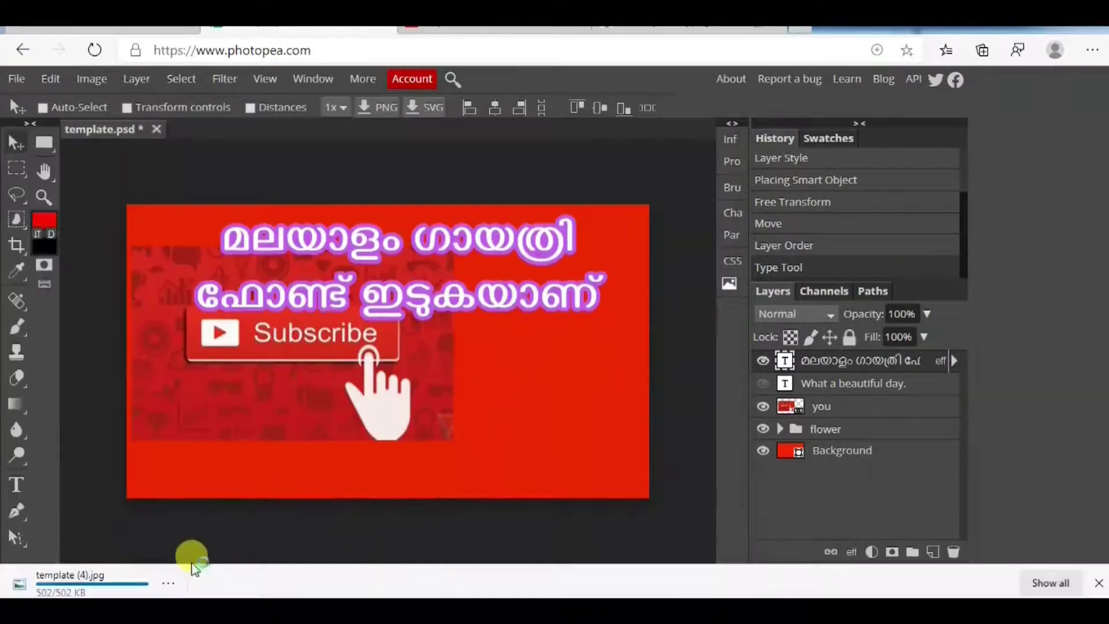
{"action": "left_click", "coordinate": [74, 590]}
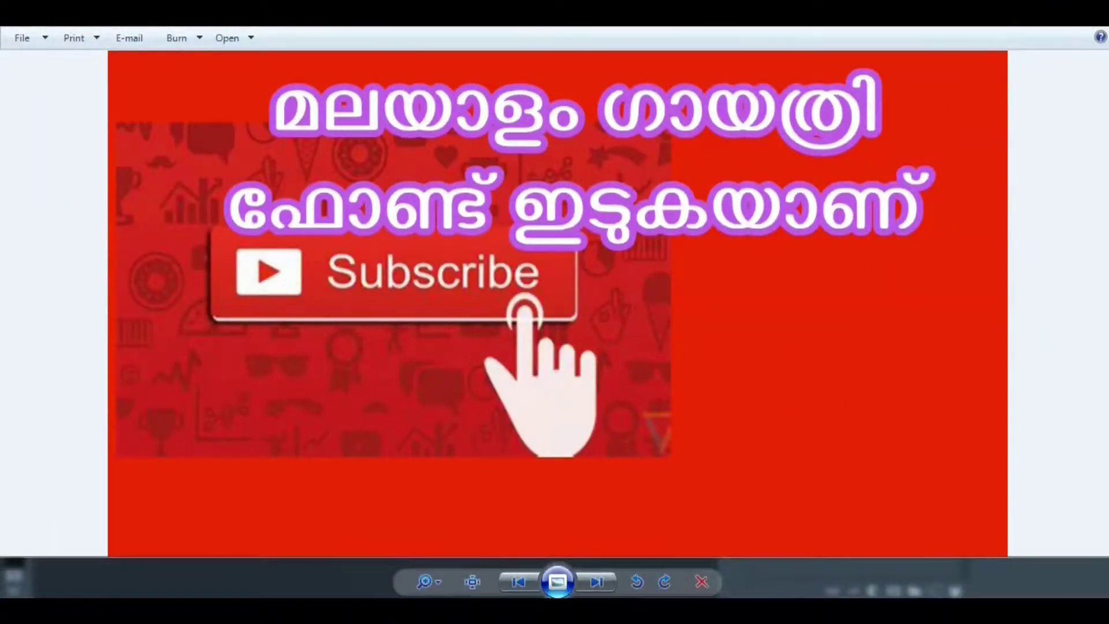
{"action": "left_click", "coordinate": [1098, 12]}
Move the Malayalam heading down and left onto the Subscribe button
{"action": "mouse_move", "coordinate": [320, 304]}
{"action": "left_mouse_down"}
{"action": "mouse_move", "coordinate": [375, 351]}
{"action": "mouse_move", "coordinate": [240, 301]}
{"action": "left_mouse_up"}
{"action": "double_click", "coordinate": [379, 373]}
{"action": "left_click", "coordinate": [13, 139]}
Give the heading a Satin effect with raised opacity, then shift it right
{"action": "key", "text": "ctrl+a"}
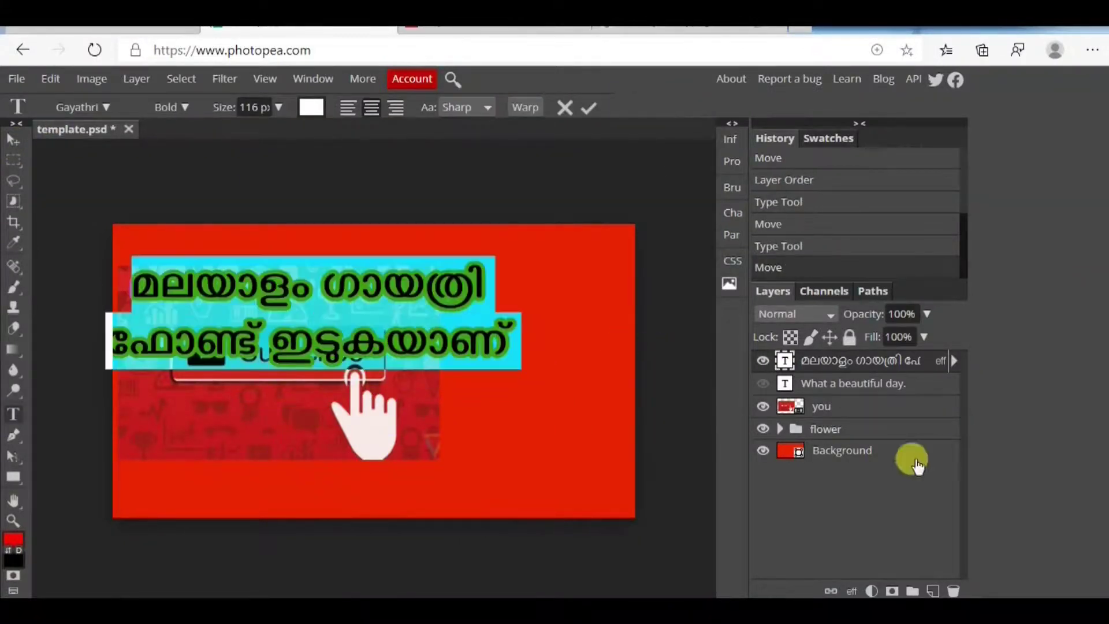
{"action": "left_click", "coordinate": [852, 590]}
{"action": "left_click", "coordinate": [888, 442]}
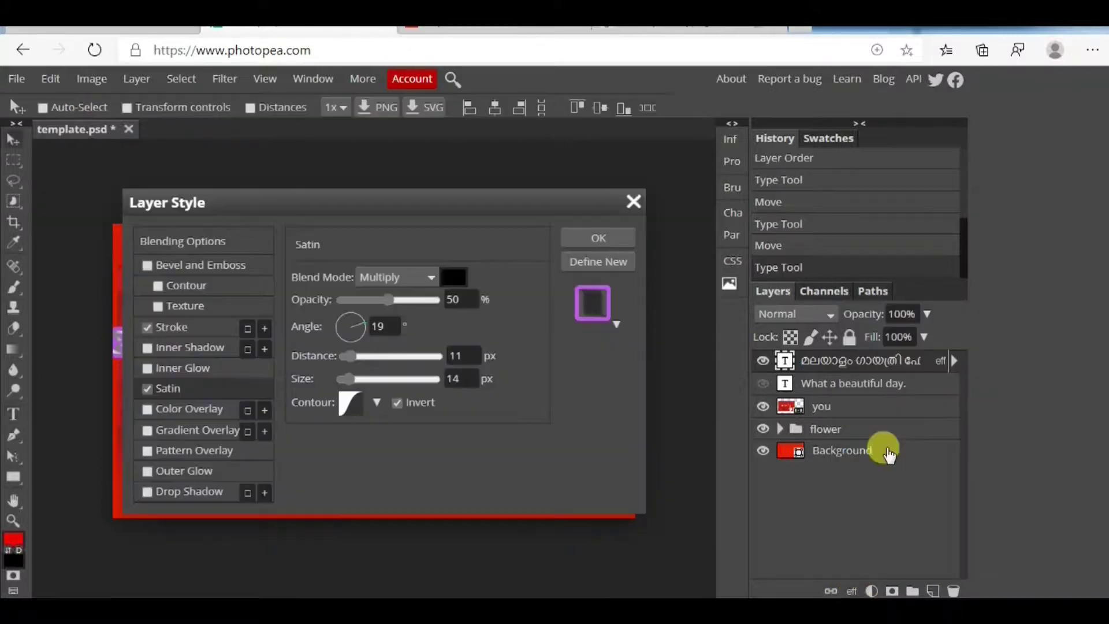
{"action": "left_click_drag", "start_coordinate": [382, 303], "coordinate": [425, 300]}
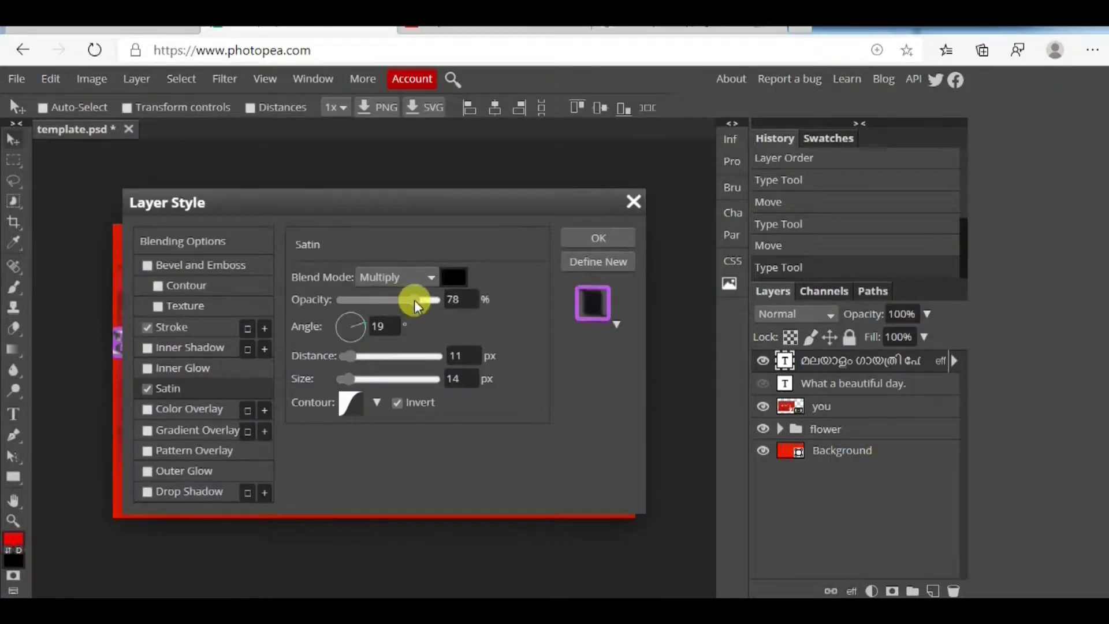
{"action": "left_click", "coordinate": [633, 240]}
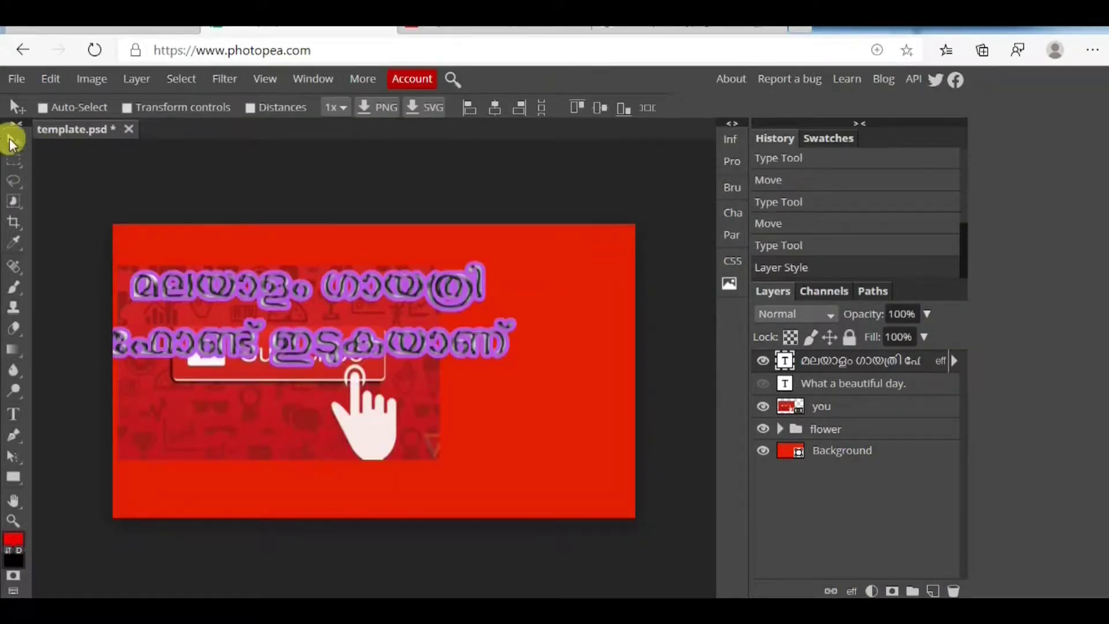
{"action": "left_click_drag", "start_coordinate": [278, 283], "coordinate": [359, 283]}
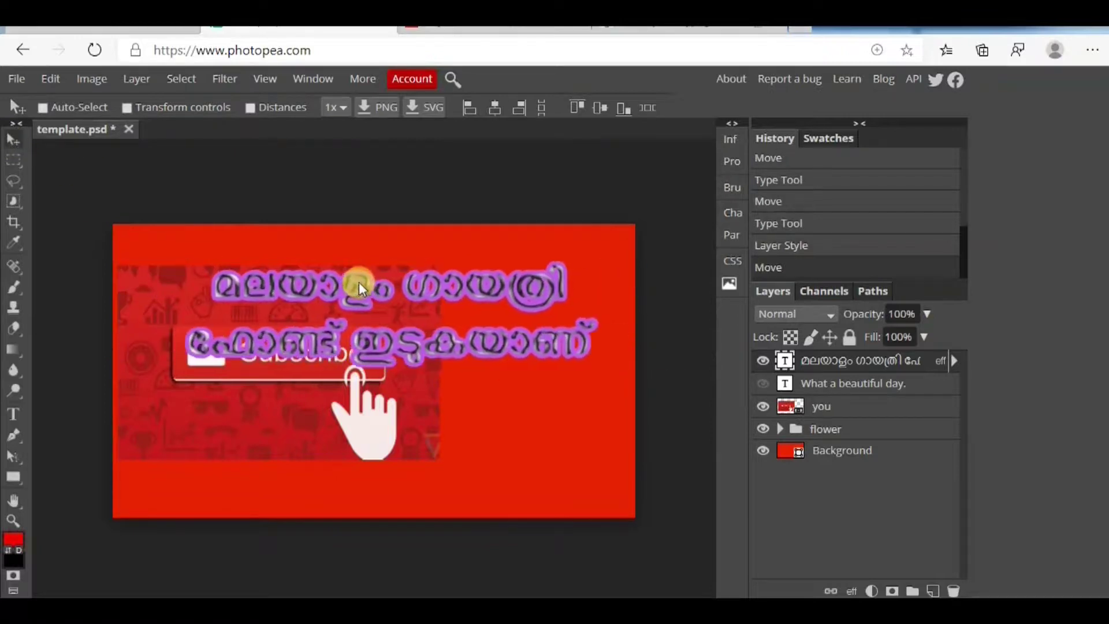
Enable Gradient Overlay on the heading and set the gradient's left stop to purple
{"action": "left_click", "coordinate": [854, 590]}
{"action": "left_click", "coordinate": [873, 437]}
{"action": "left_click", "coordinate": [163, 395]}
{"action": "left_click", "coordinate": [202, 437]}
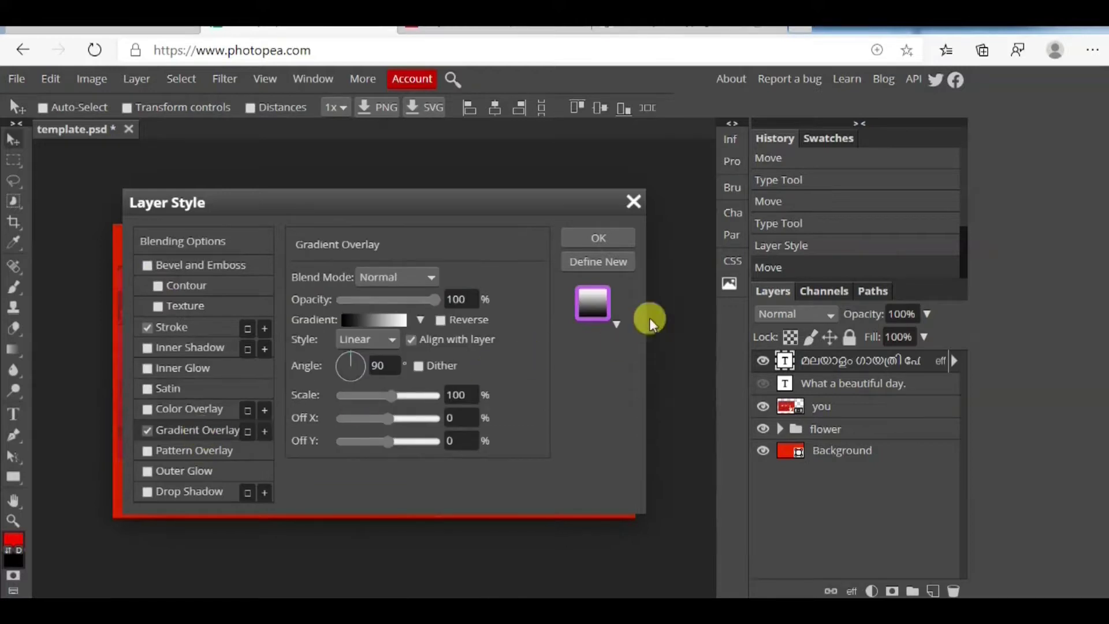
{"action": "left_click", "coordinate": [359, 316]}
{"action": "left_click", "coordinate": [271, 498]}
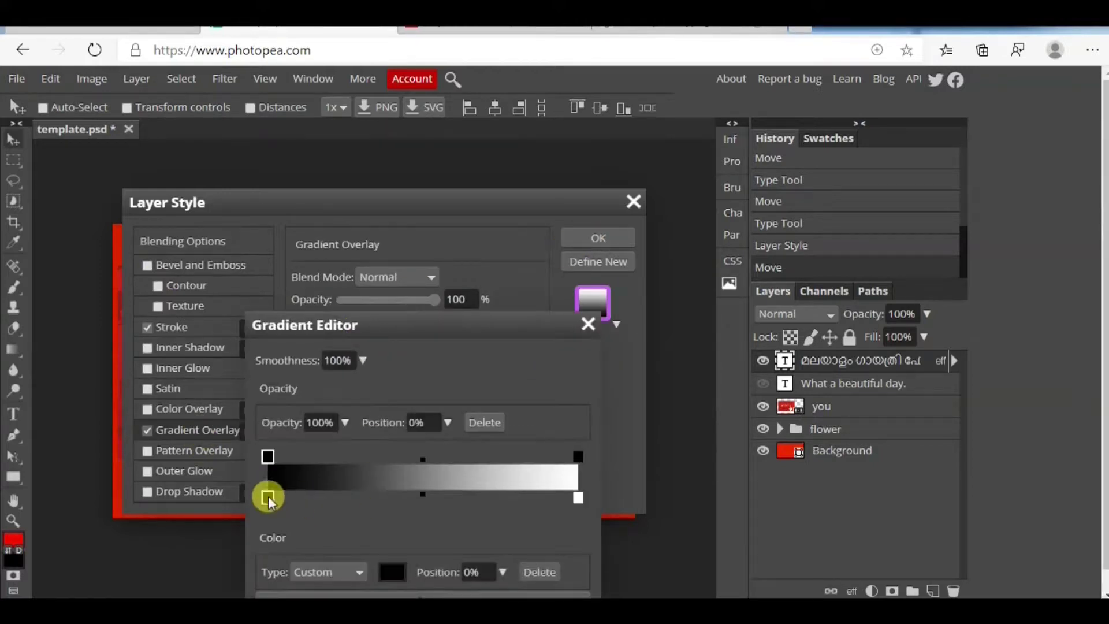
{"action": "left_click", "coordinate": [535, 496]}
{"action": "left_click_drag", "start_coordinate": [683, 445], "coordinate": [815, 235]}
{"action": "left_click", "coordinate": [819, 453]}
Set the right gradient stop to yellow and apply the purple-to-yellow overlay
{"action": "double_click", "coordinate": [578, 497]}
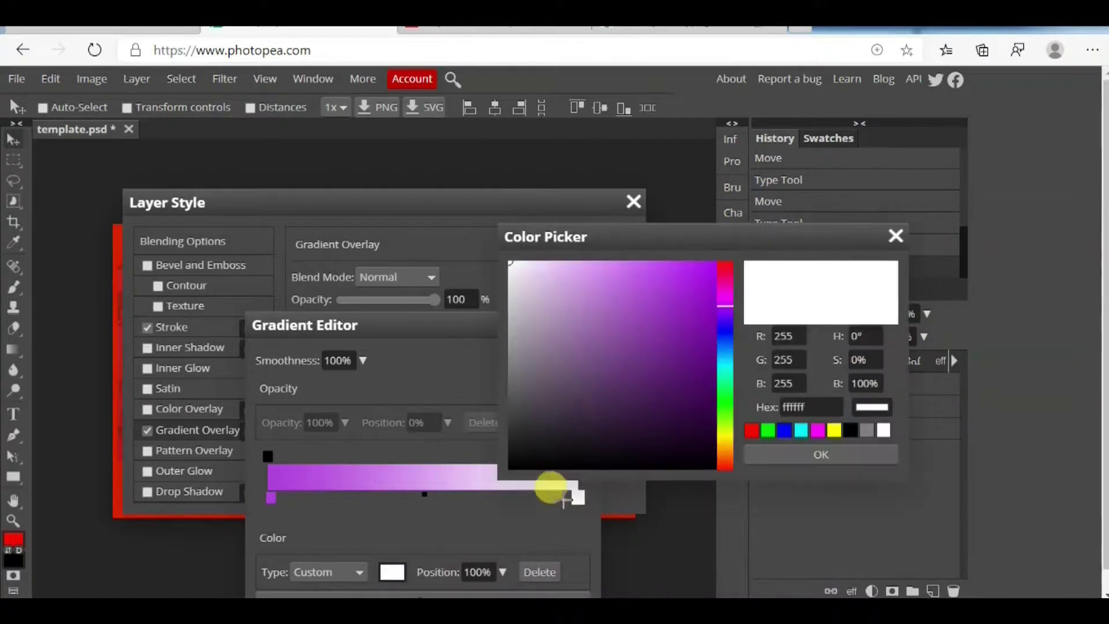
{"action": "left_click", "coordinate": [724, 440]}
{"action": "left_click", "coordinate": [684, 290]}
{"action": "left_click", "coordinate": [828, 458]}
{"action": "left_click_drag", "start_coordinate": [478, 339], "coordinate": [694, 418]}
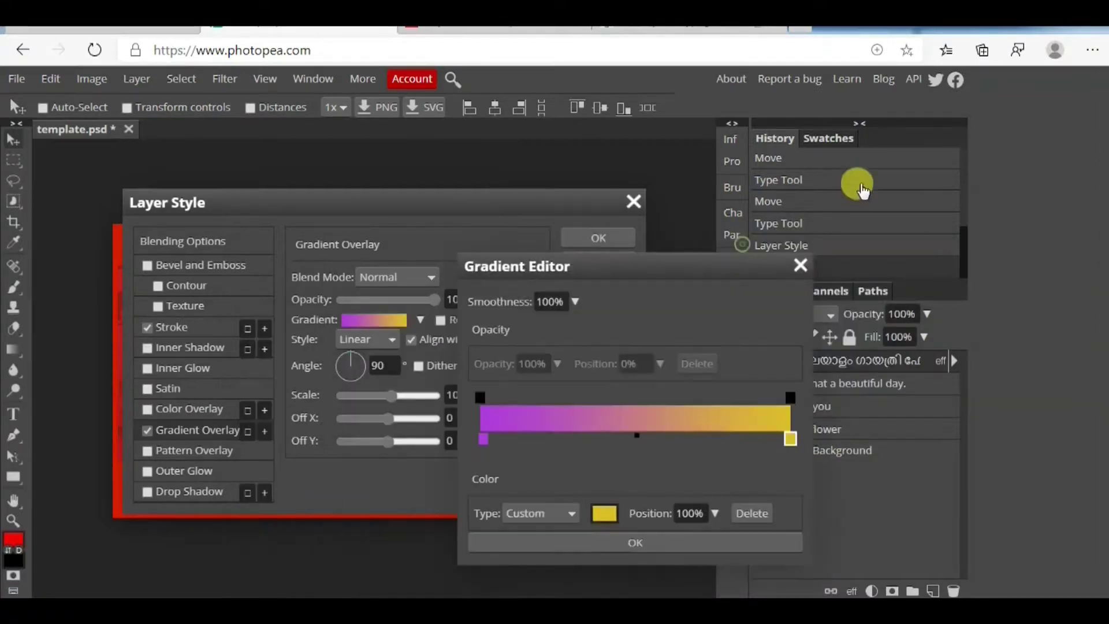
{"action": "left_click", "coordinate": [683, 536]}
{"action": "left_click", "coordinate": [589, 238]}
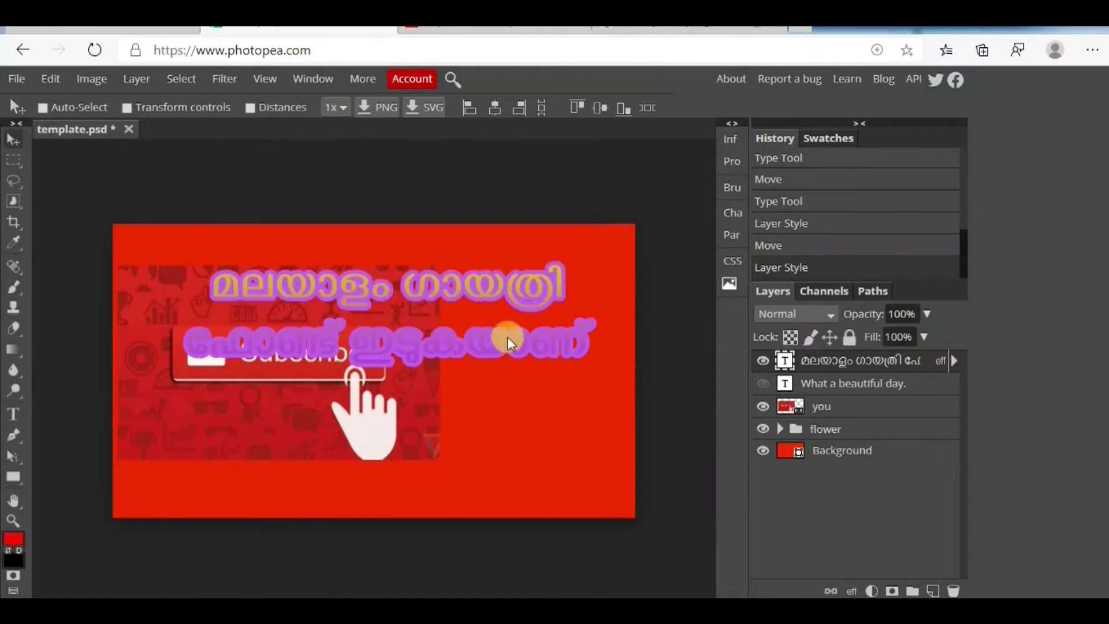